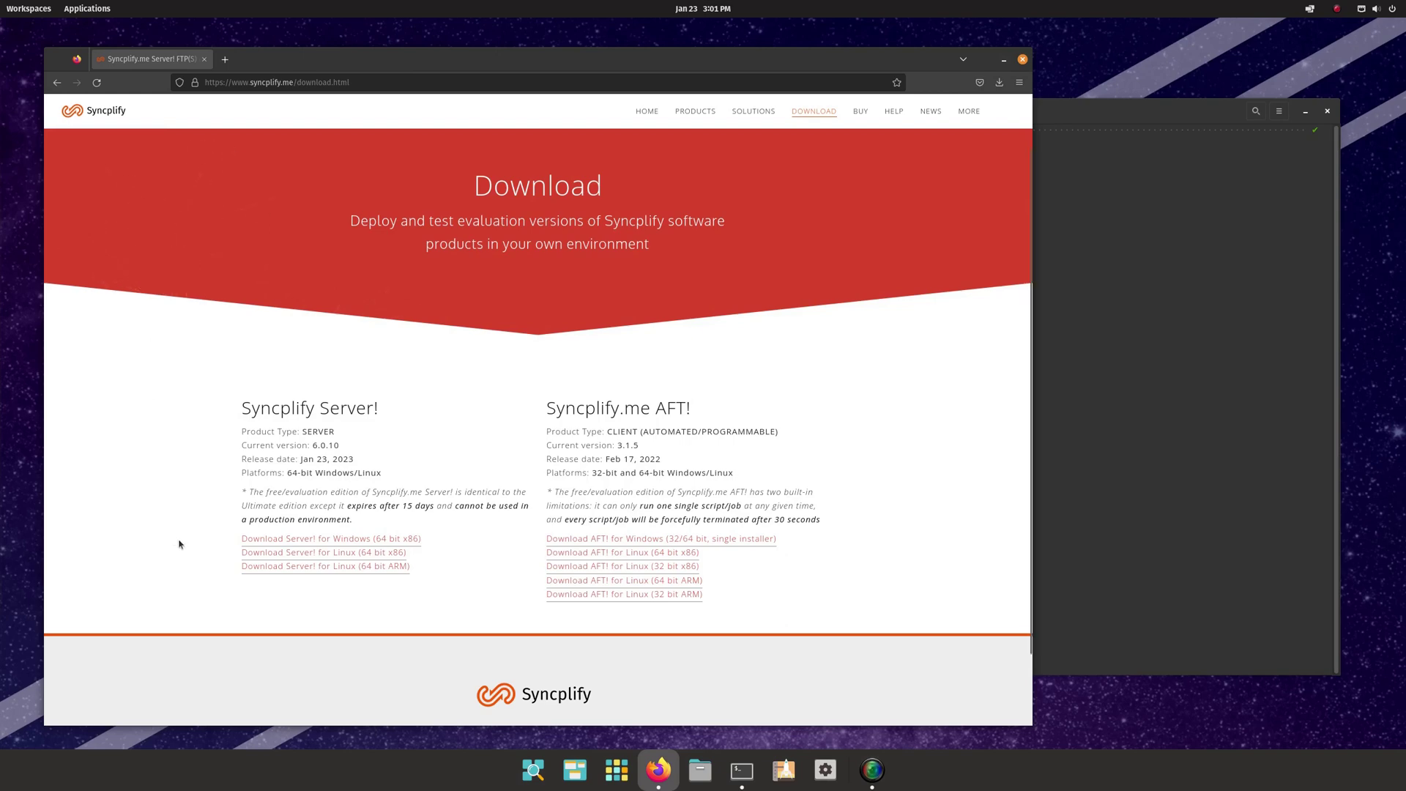
- Download the Syncplify Server Linux 64-bit x86 package ss6-setup-x64-6.0.10.tar.gz
{"action": "left_click", "coordinate": [276, 556]}
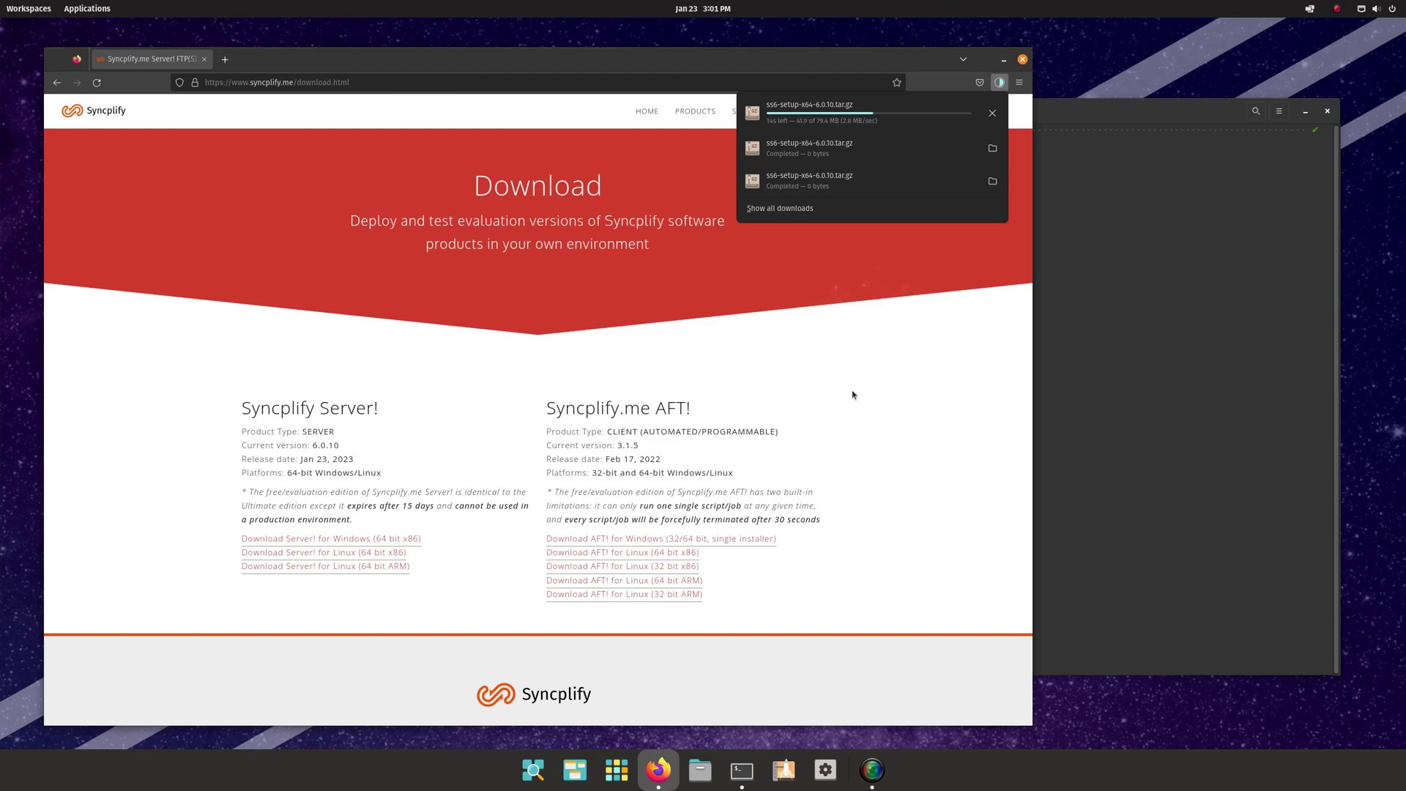
- In the terminal, list ~/Downloads and extract ss6-setup-x64-6.0.10.tar.gz with tar -xvf
{"action": "left_click", "coordinate": [1096, 314]}
{"action": "left_click", "coordinate": [1095, 311]}
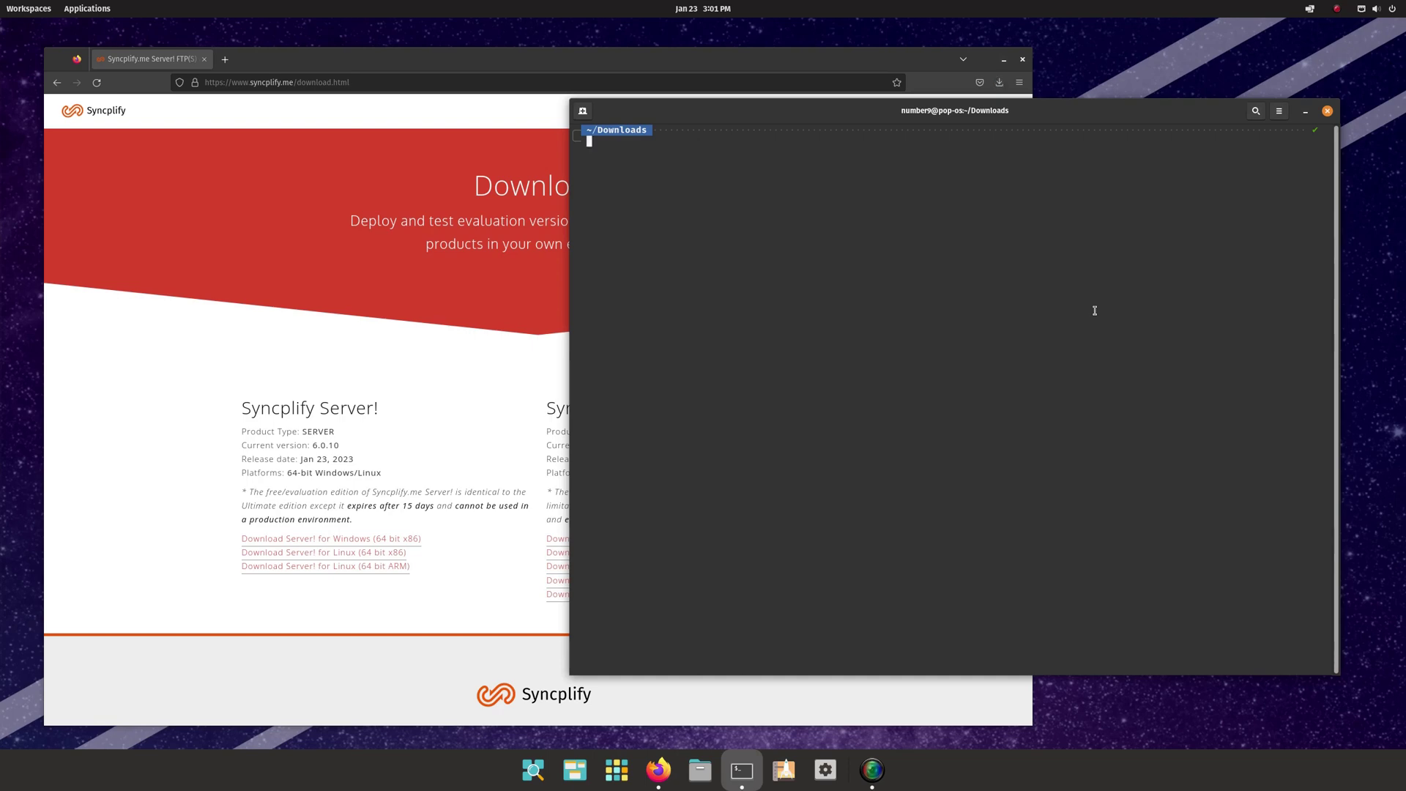
{"action": "type", "text": "ll"}
{"action": "key", "text": "Return"}
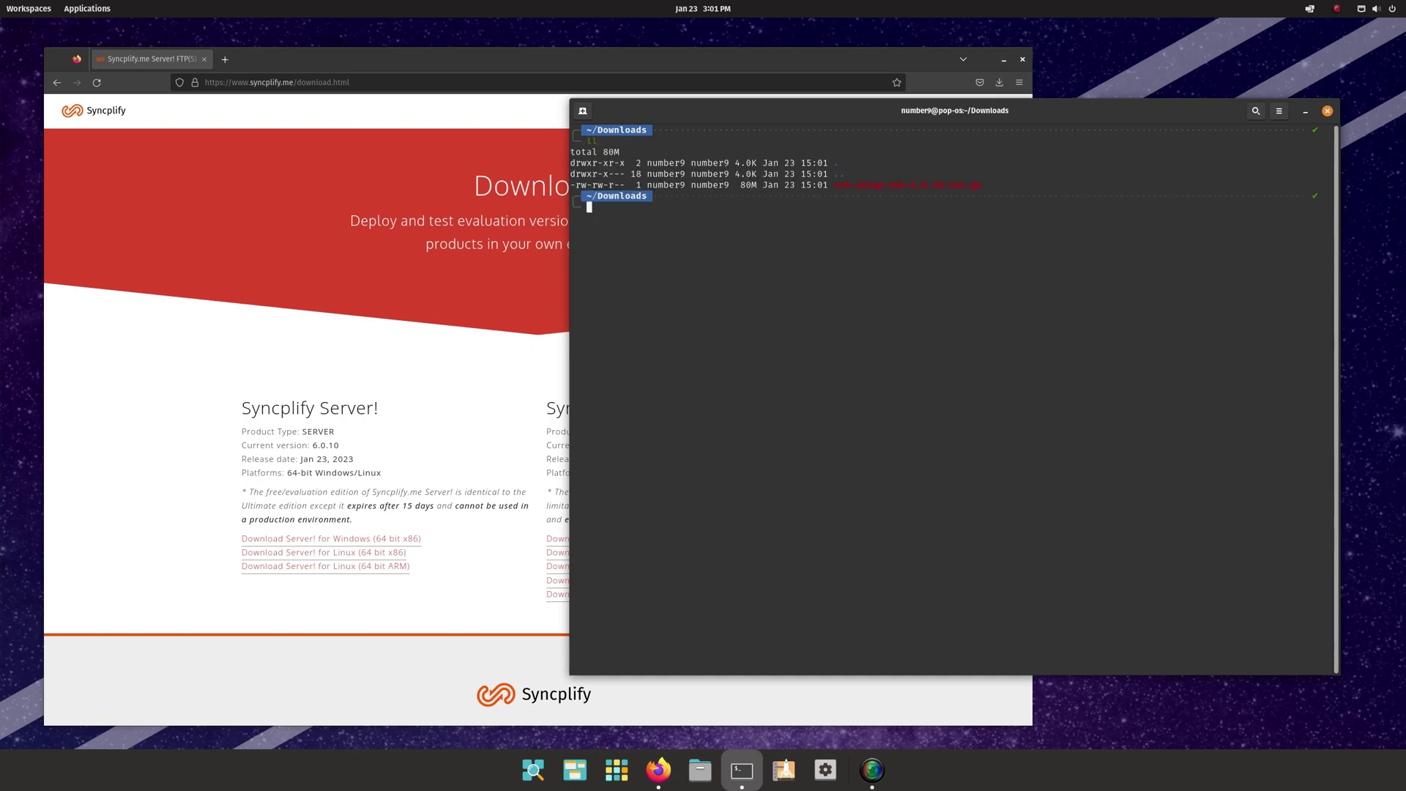
{"action": "type", "text": "tar"}
{"action": "key", "text": "Right"}
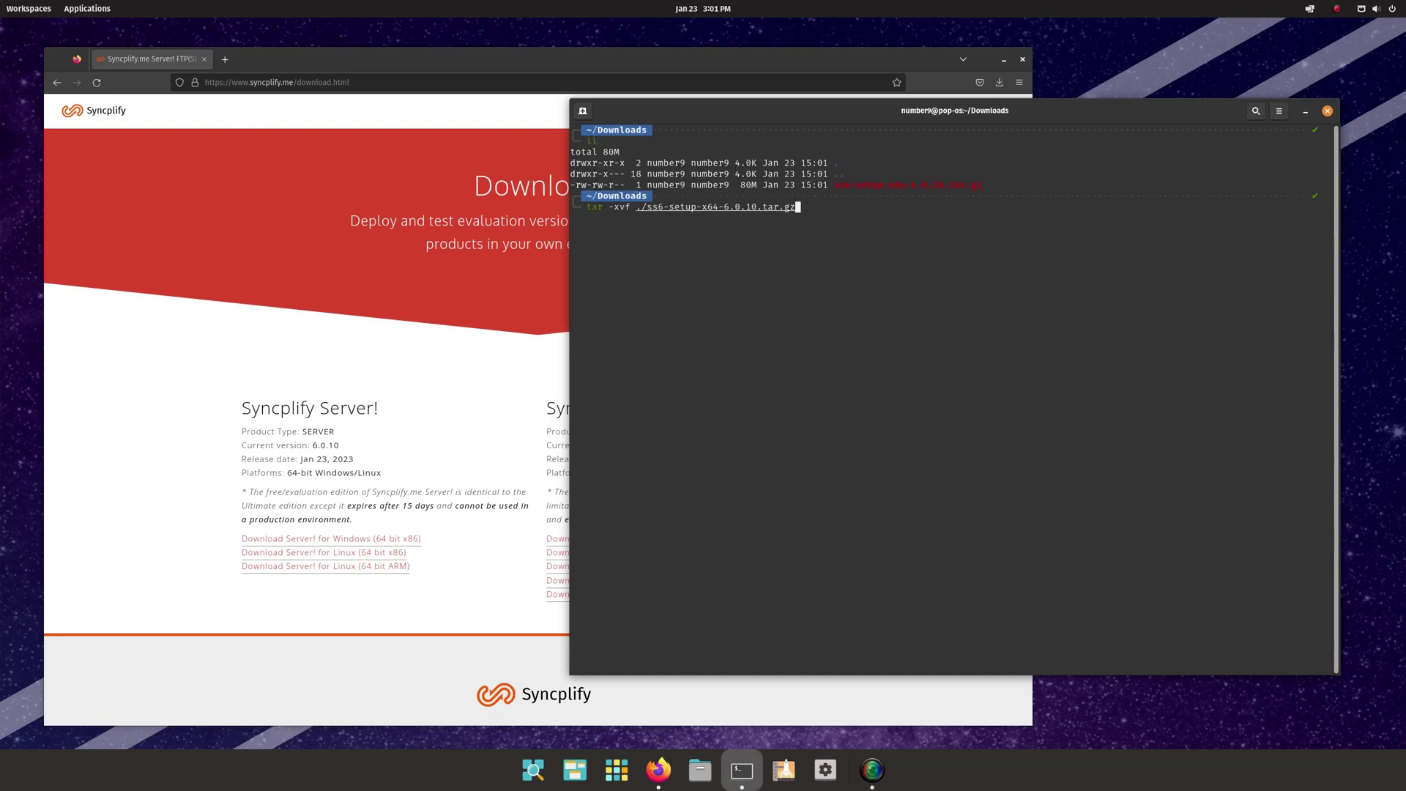
{"action": "key", "text": "Return"}
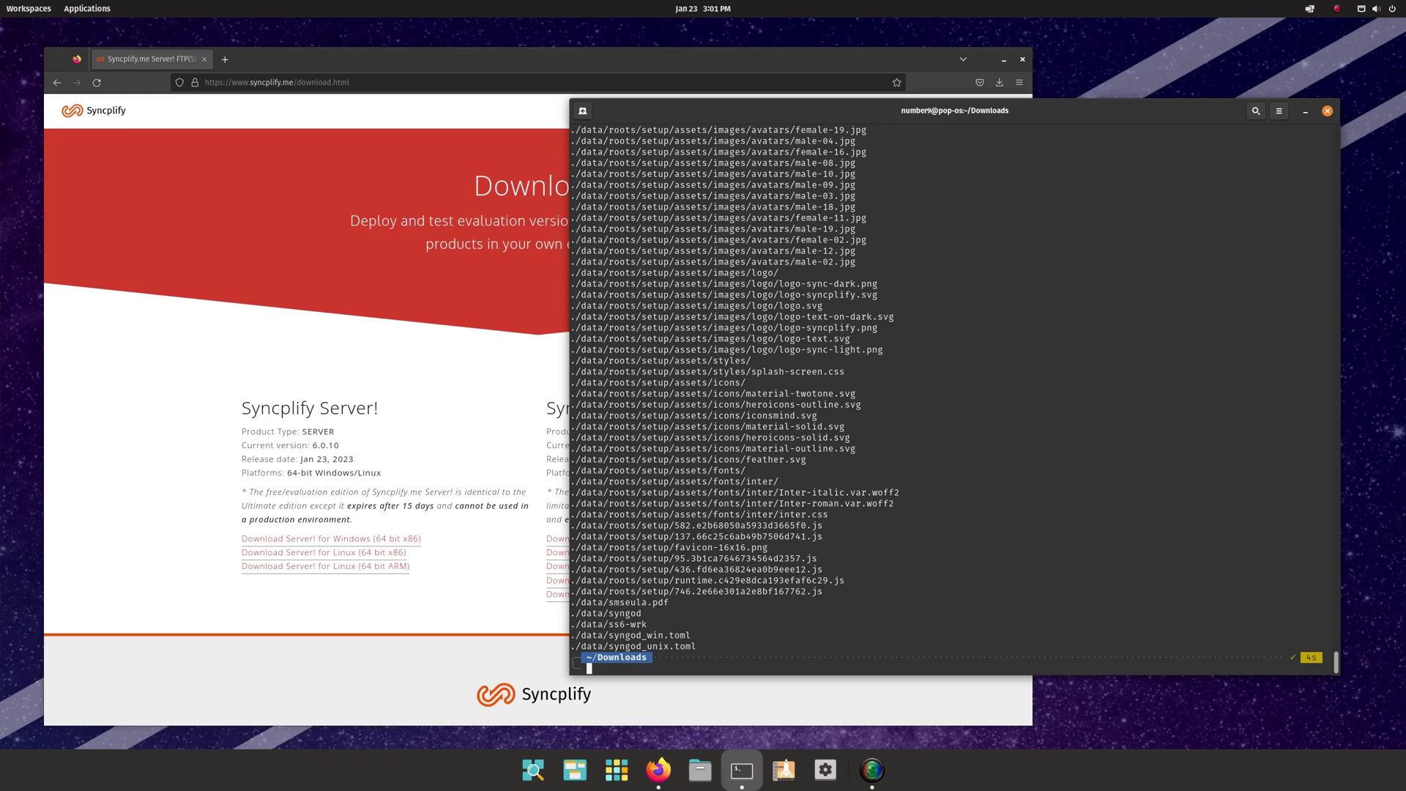
- Clear the terminal, list the folder, and run sudo ./ss6-setup install with the administrator password
{"action": "key", "text": "ctrl+l"}
{"action": "type", "text": "ll"}
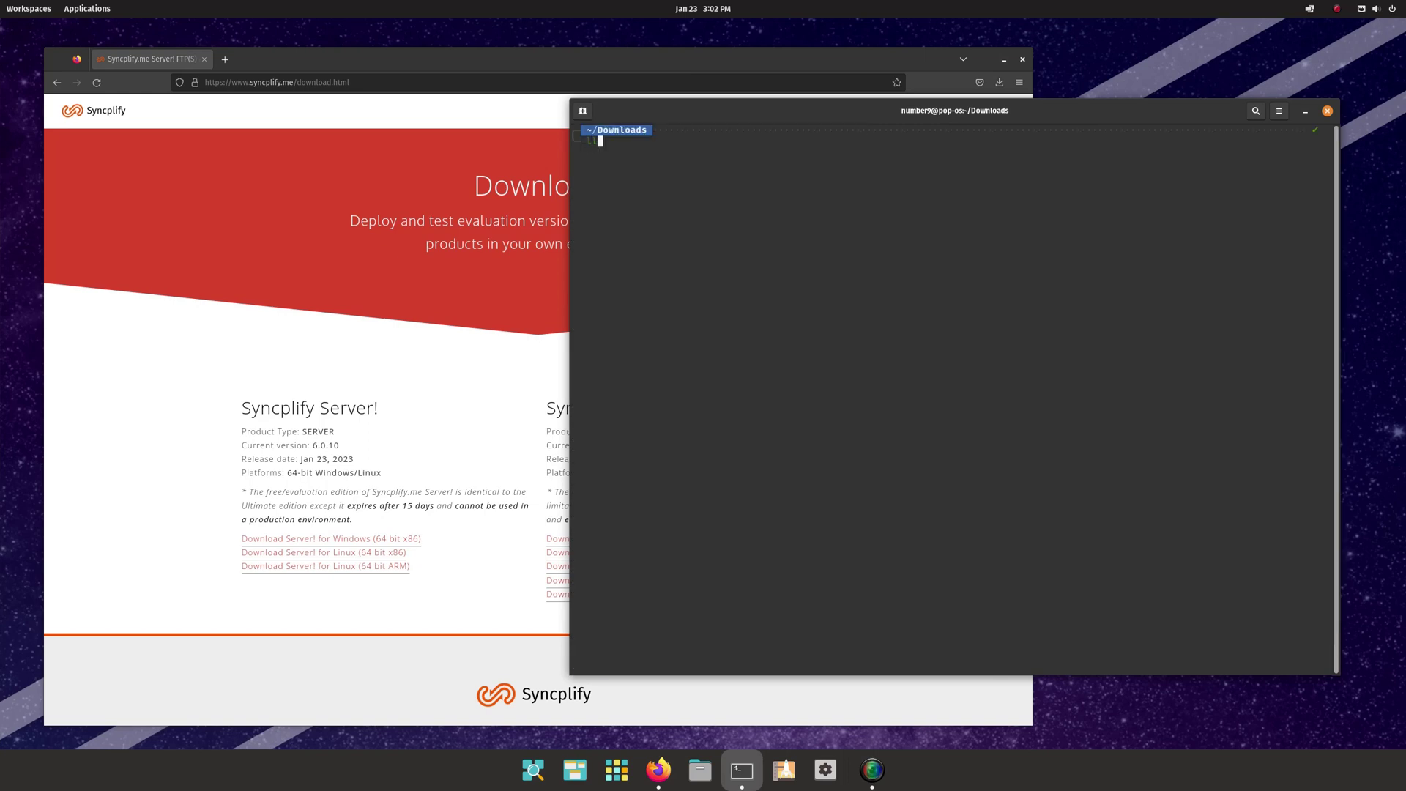
{"action": "key", "text": "Return"}
{"action": "type", "text": "sudo "}
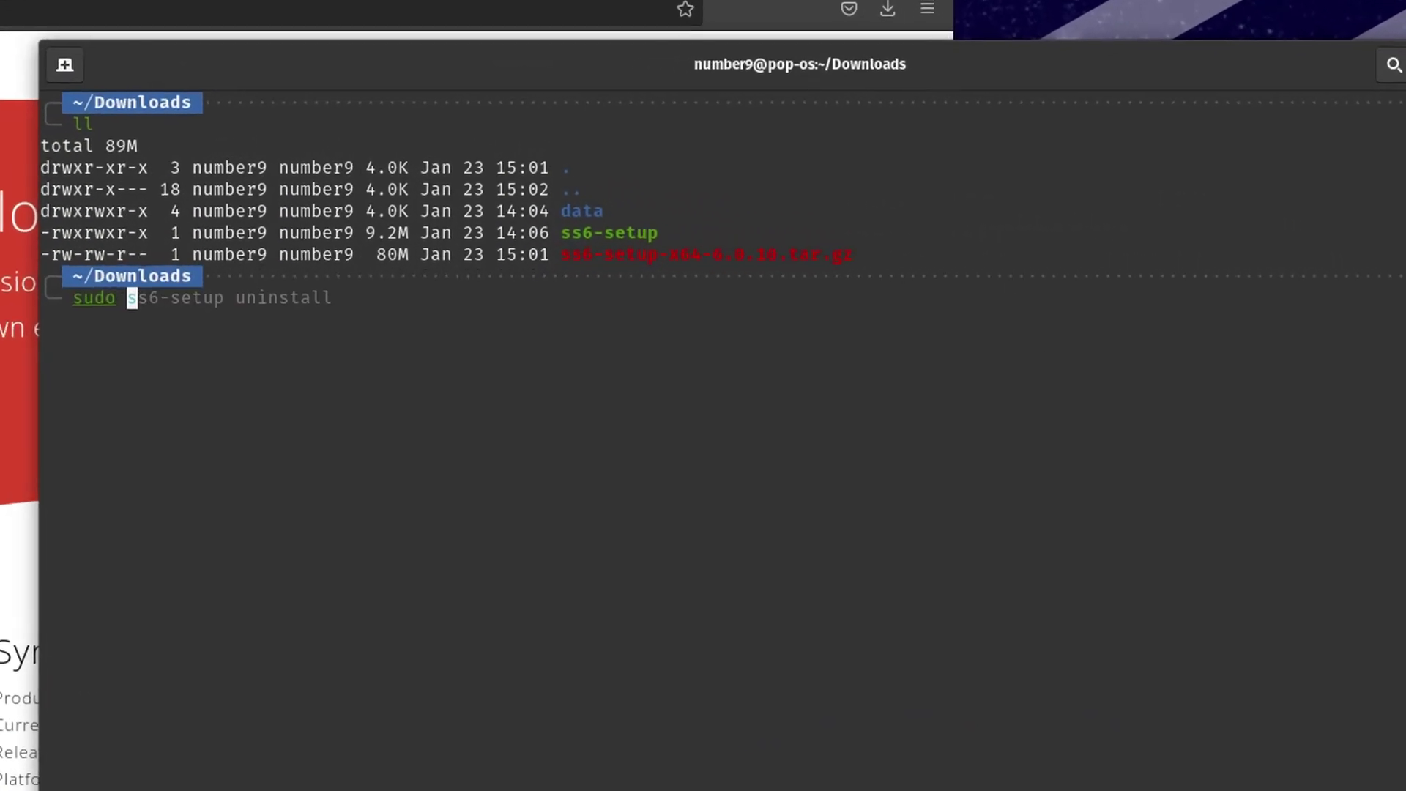
{"action": "type", "text": "./ss6-setup install"}
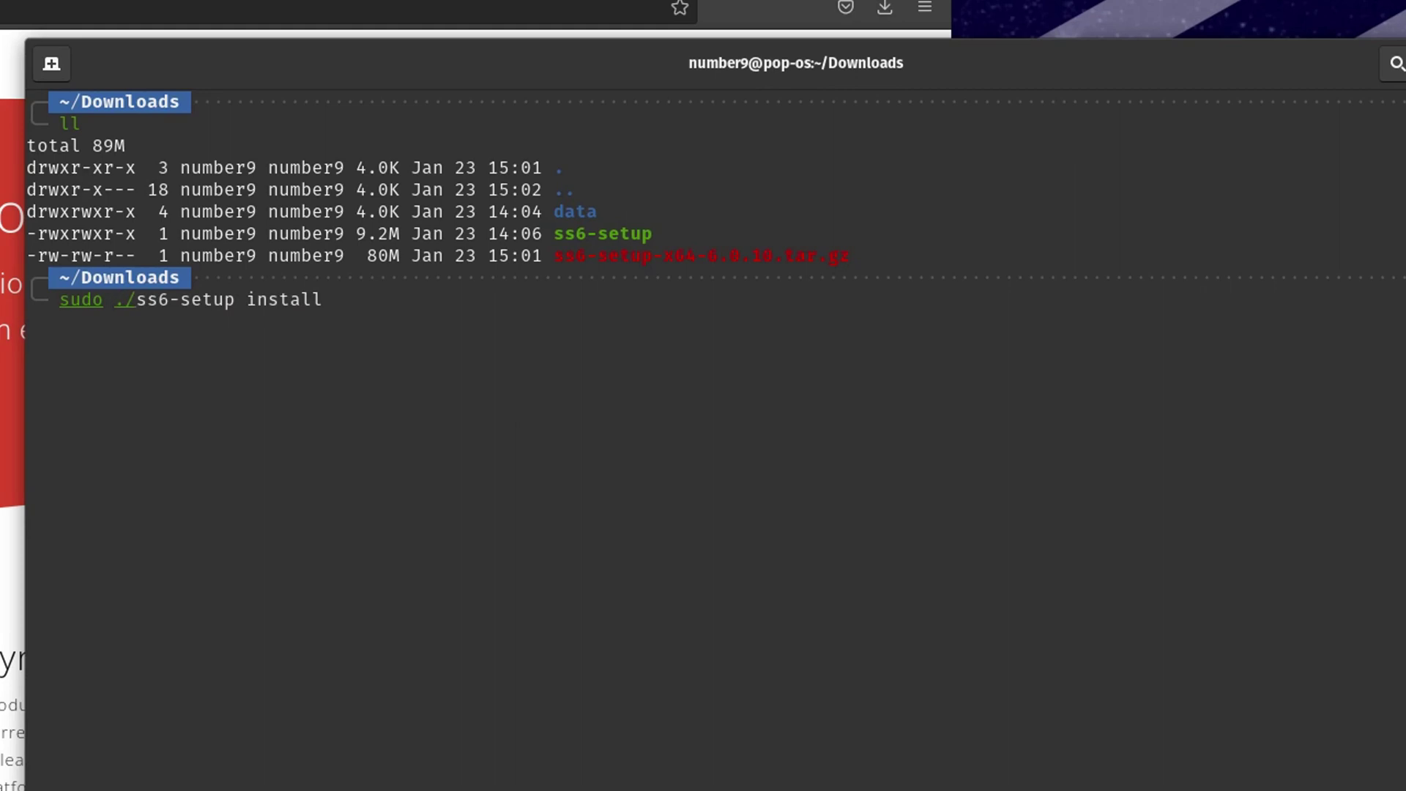
{"action": "key", "text": "Right"}
{"action": "key", "text": "Return"}
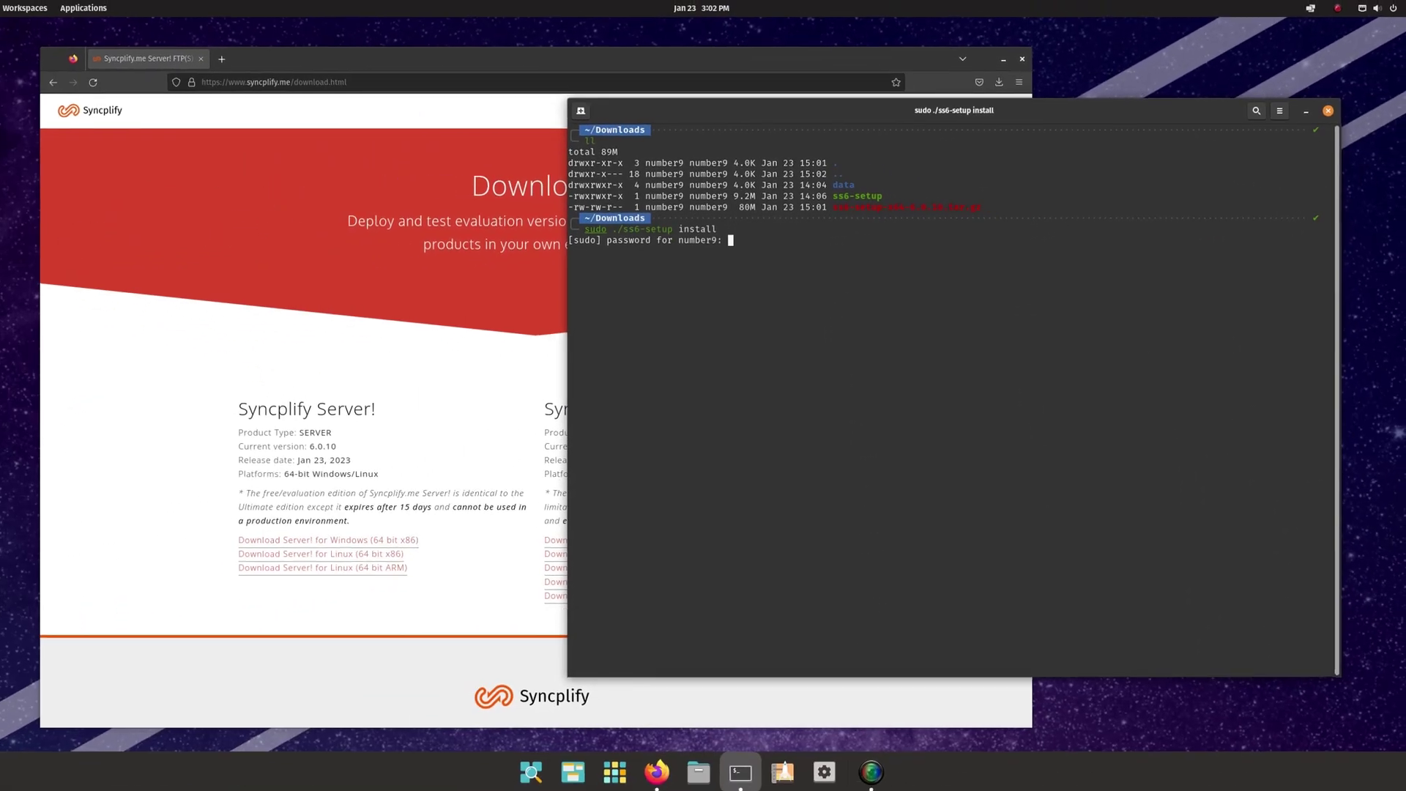
{"action": "key", "text": "Return"}
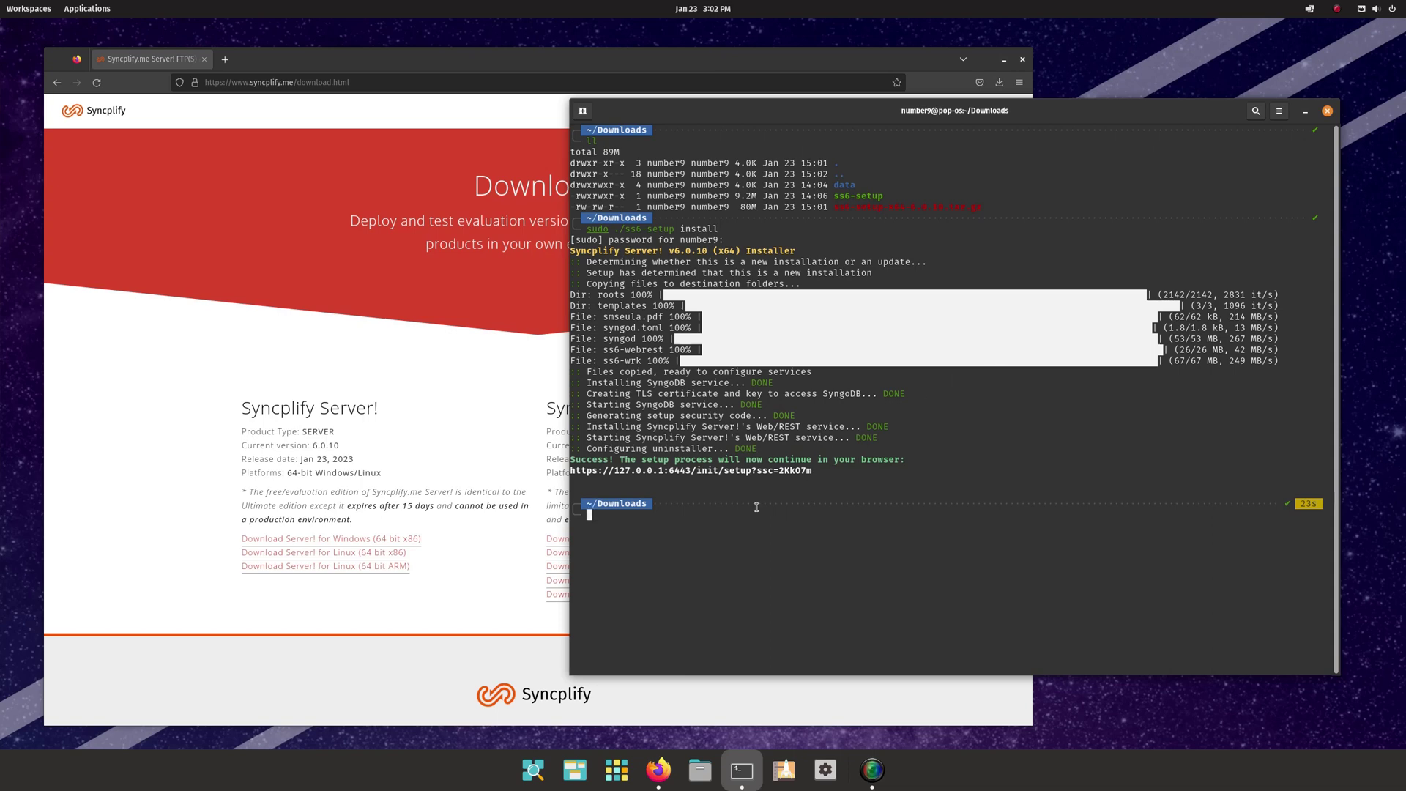
- Open the setup URL past the certificate warning and configure a standalone node with a generated ID and description 'my sftp server'
{"action": "left_click", "coordinate": [739, 471], "text": "ctrl"}
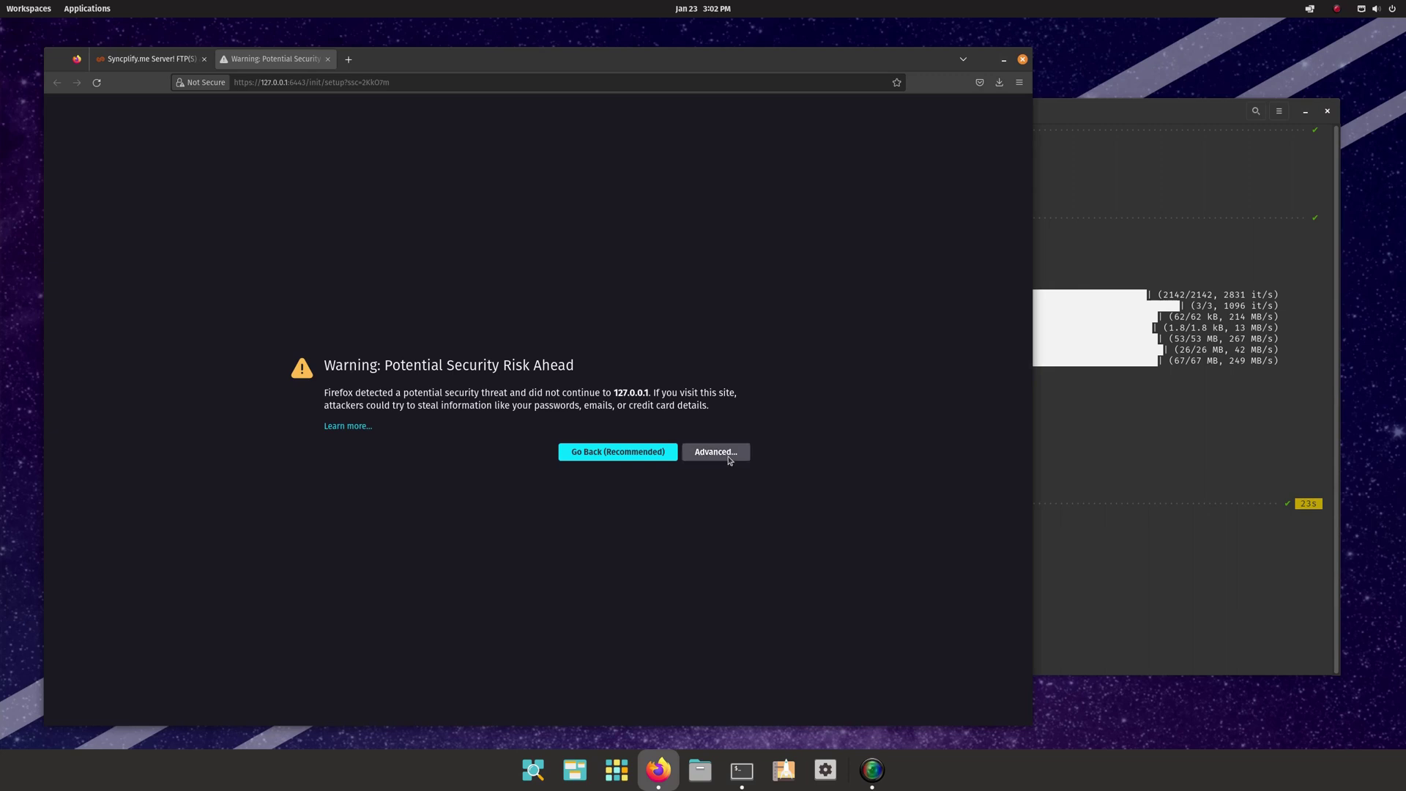
{"action": "left_click", "coordinate": [716, 452]}
{"action": "left_click", "coordinate": [708, 622]}
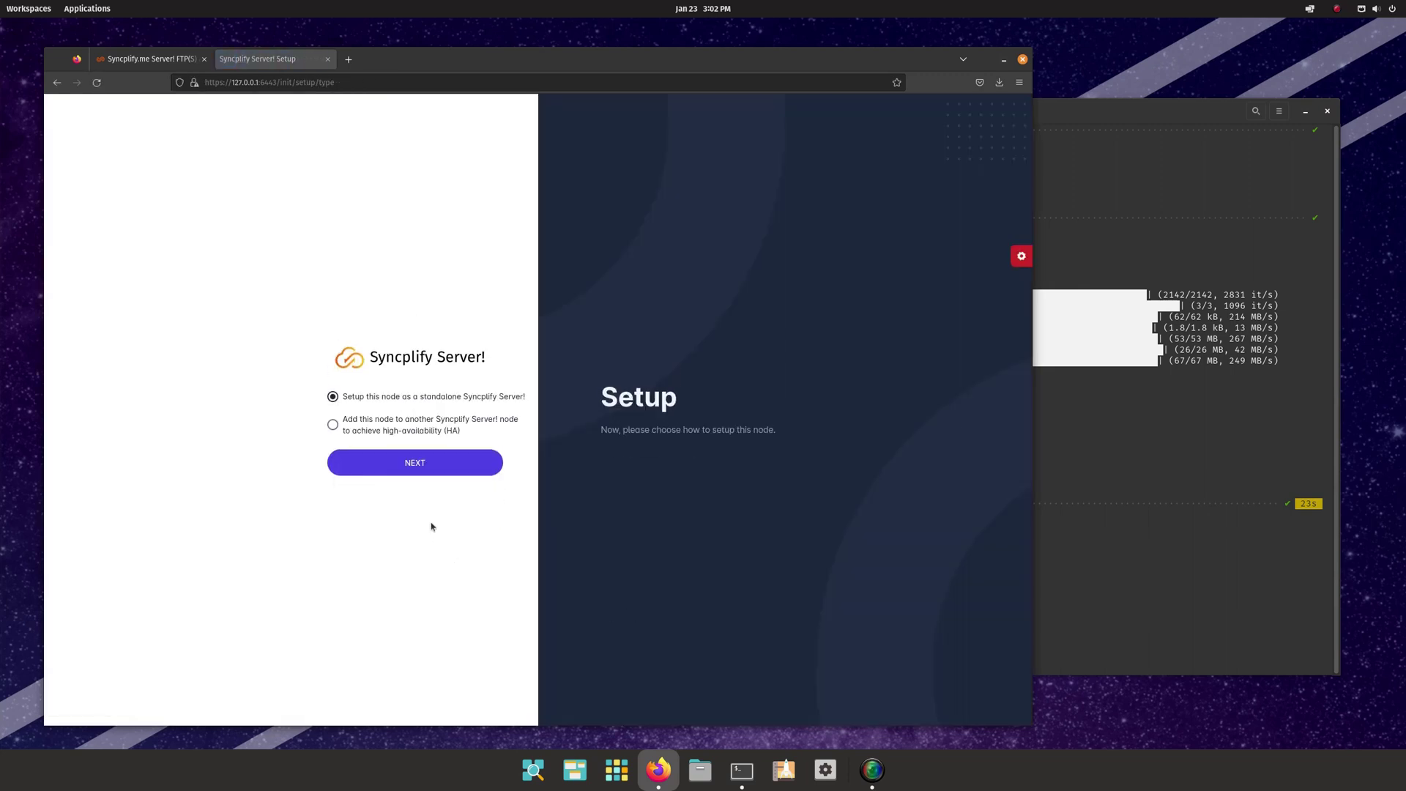
{"action": "left_click", "coordinate": [414, 465]}
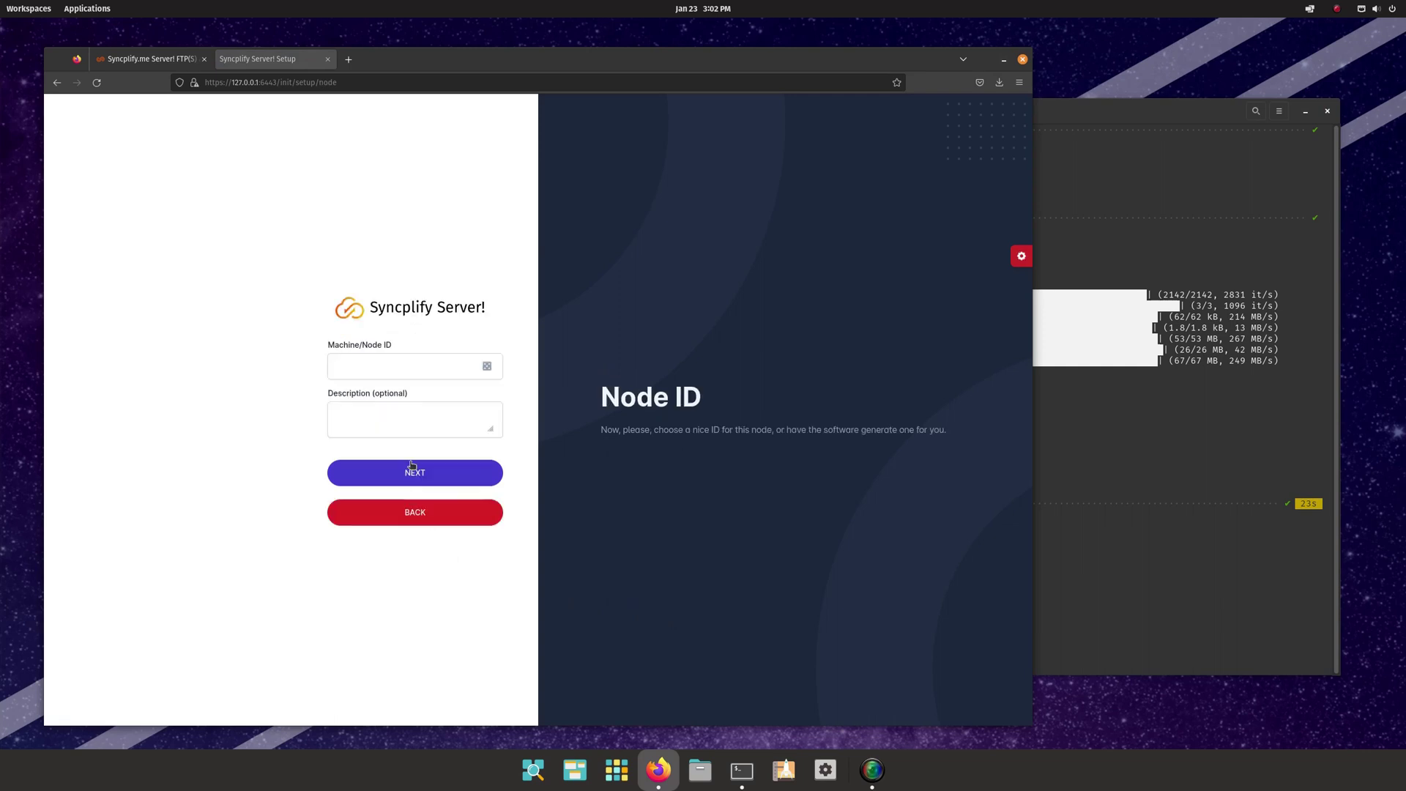
{"action": "left_click", "coordinate": [487, 366]}
{"action": "left_click", "coordinate": [436, 424]}
{"action": "type", "text": "m"}
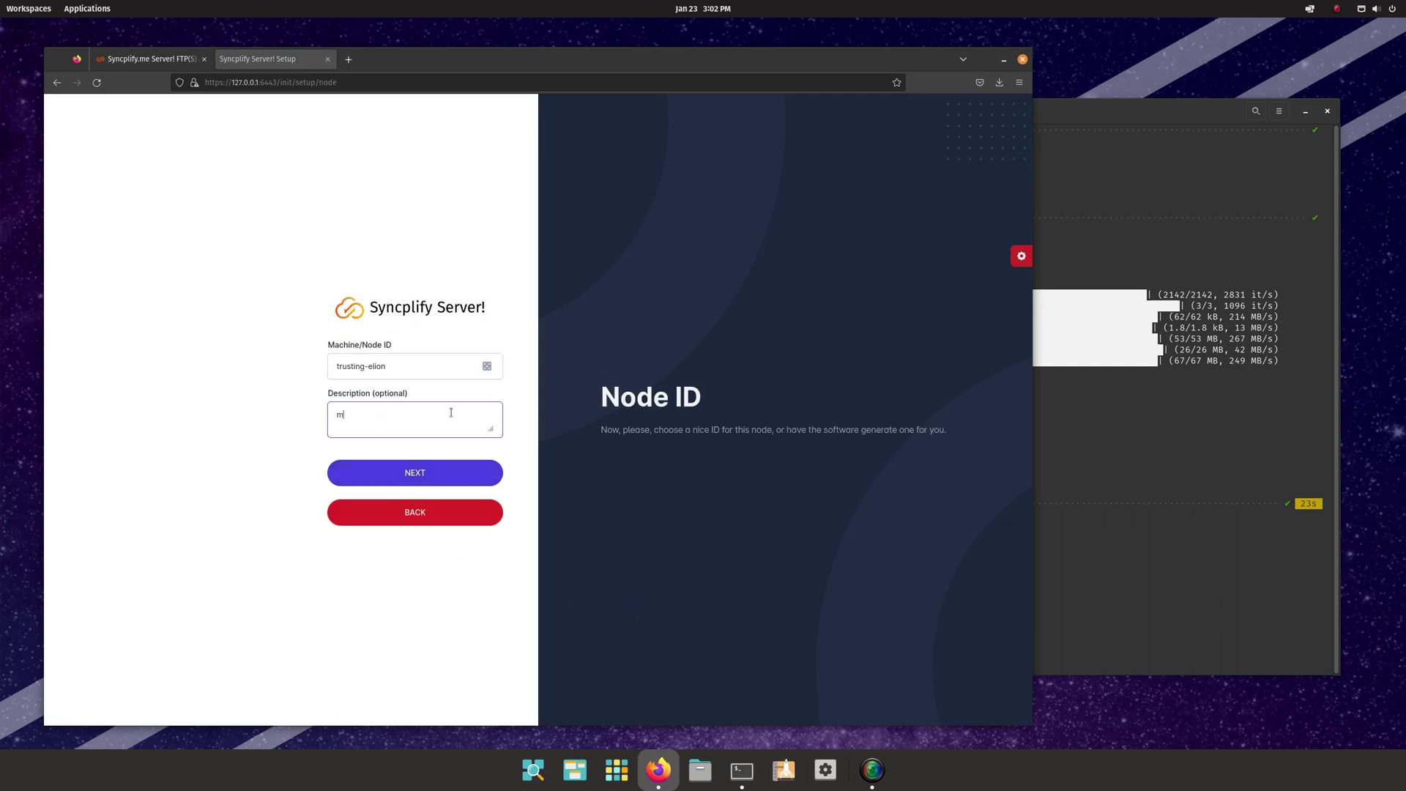
{"action": "type", "text": "y sftp server"}
{"action": "left_click", "coordinate": [417, 481]}
- Enter and confirm the SuperAdmin password and a recovery e-mail, then submit the account
{"action": "left_click", "coordinate": [407, 352]}
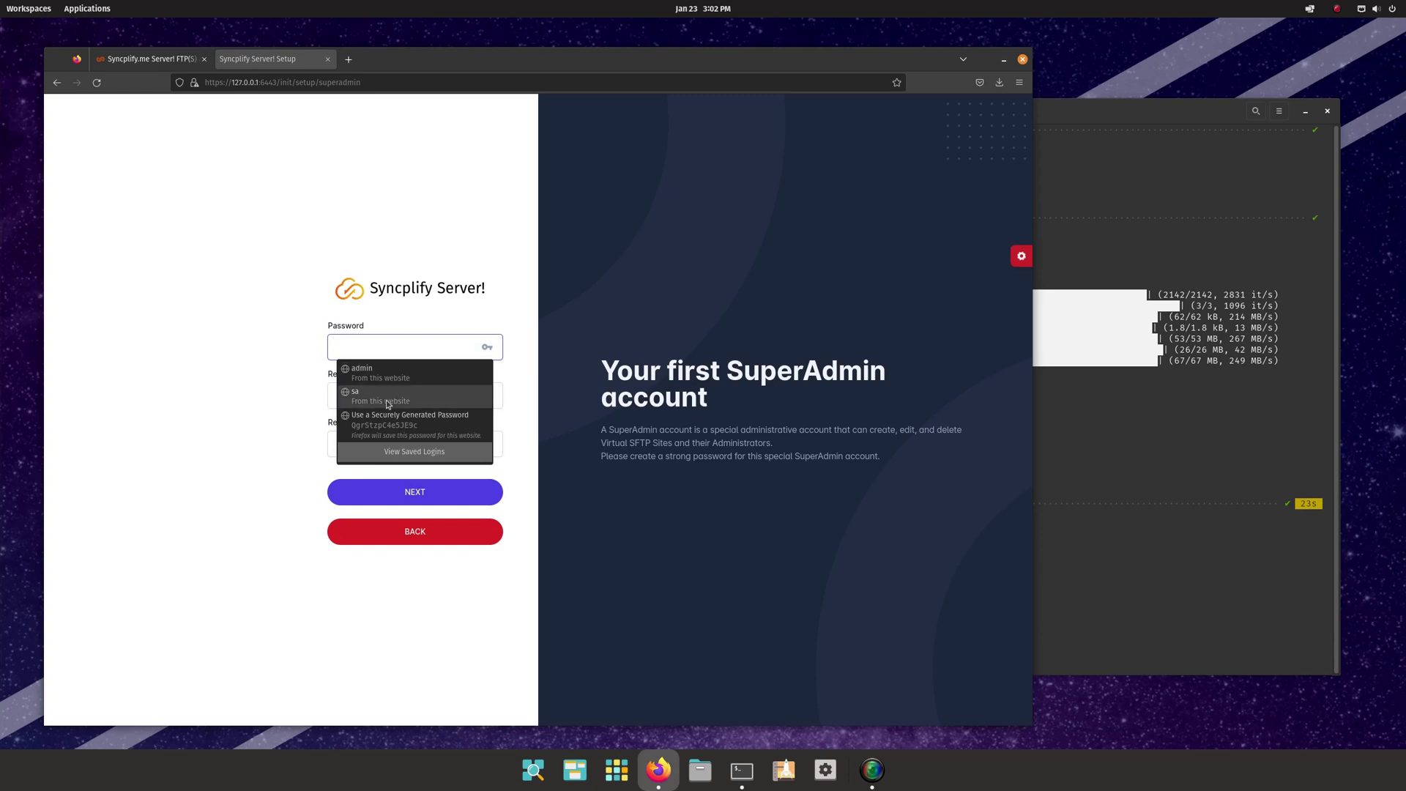
{"action": "left_click", "coordinate": [387, 341]}
{"action": "type", "text": "••"}
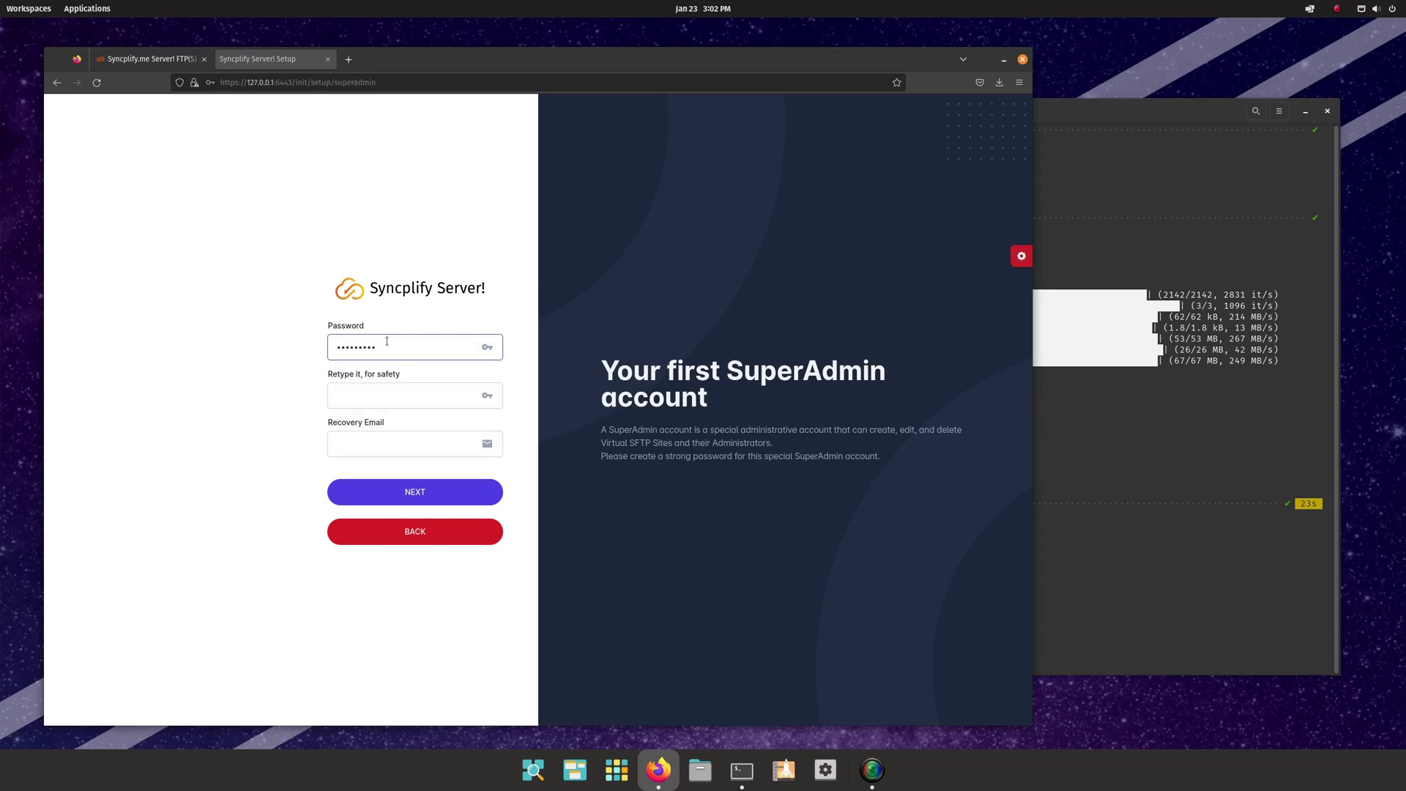
{"action": "key", "text": "Tab"}
{"action": "type", "text": "•"}
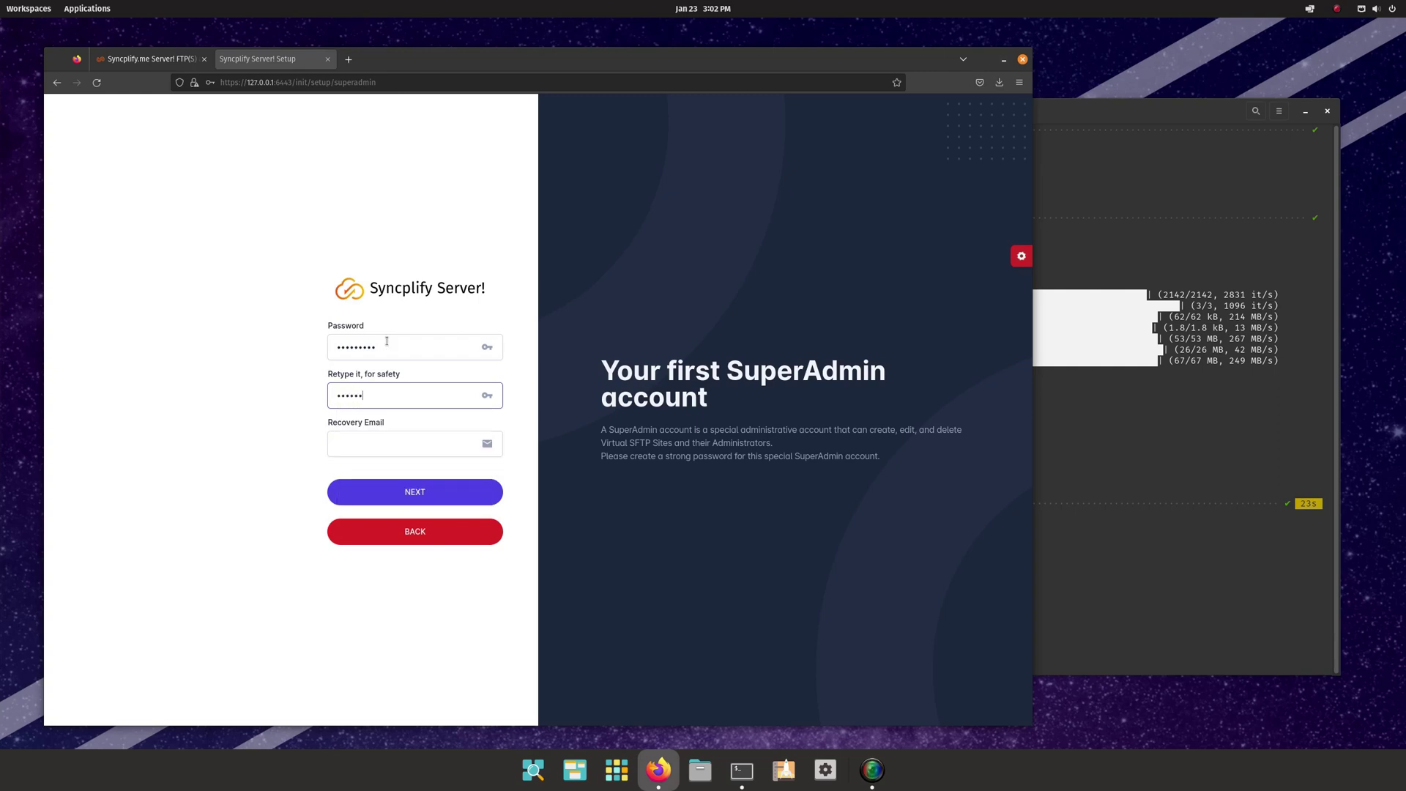
{"action": "key", "text": "Tab"}
{"action": "type", "text": "f"}
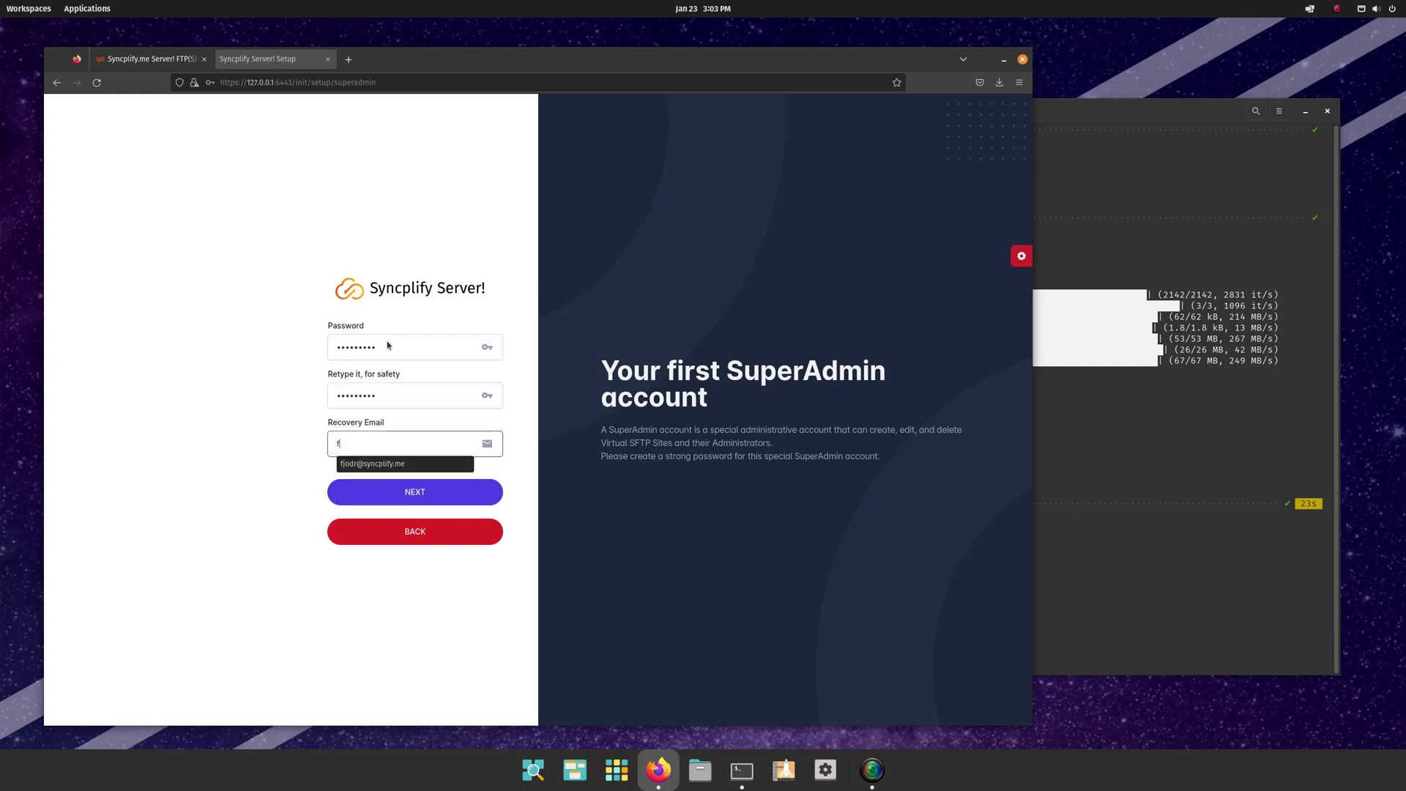
{"action": "key", "text": "Down"}
{"action": "key", "text": "Return"}
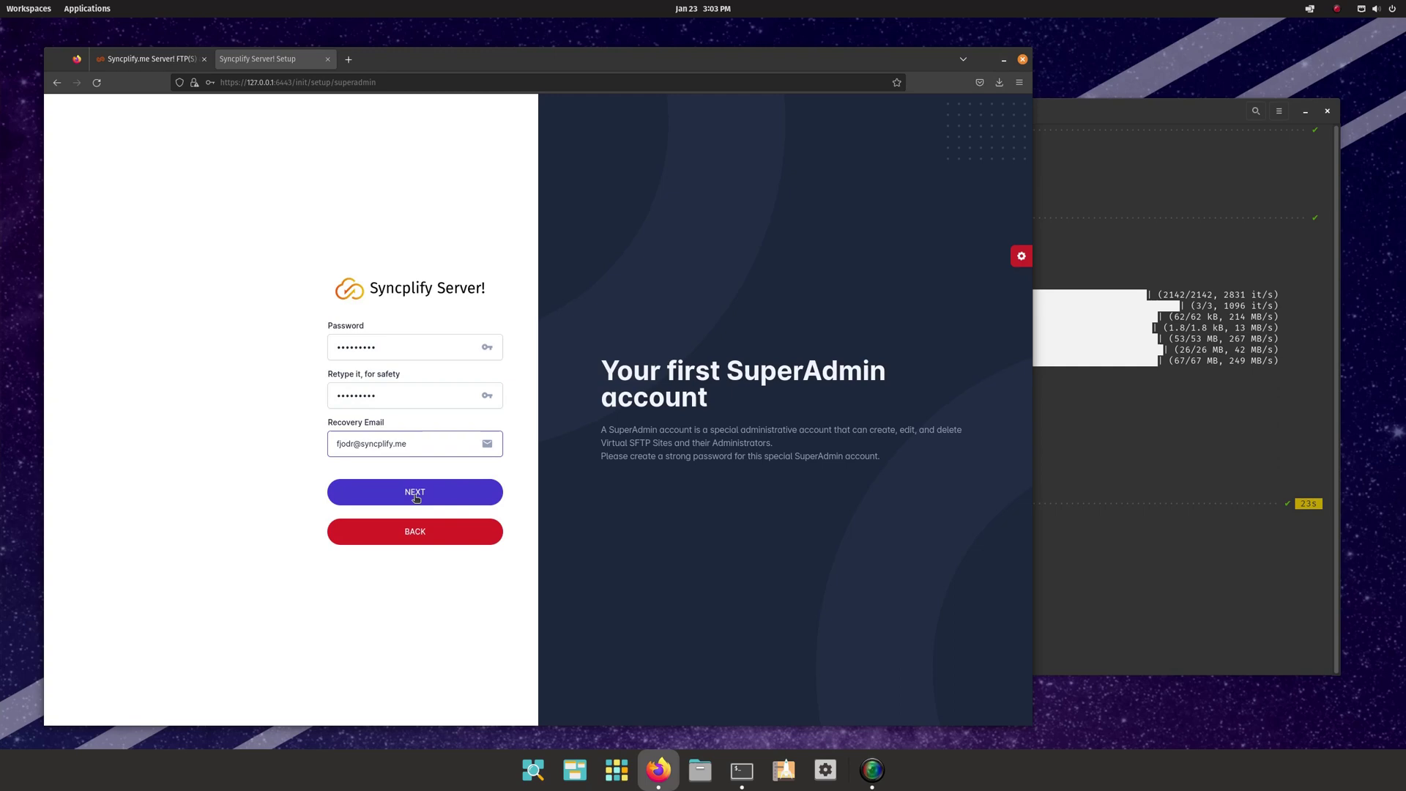
{"action": "left_click", "coordinate": [414, 494]}
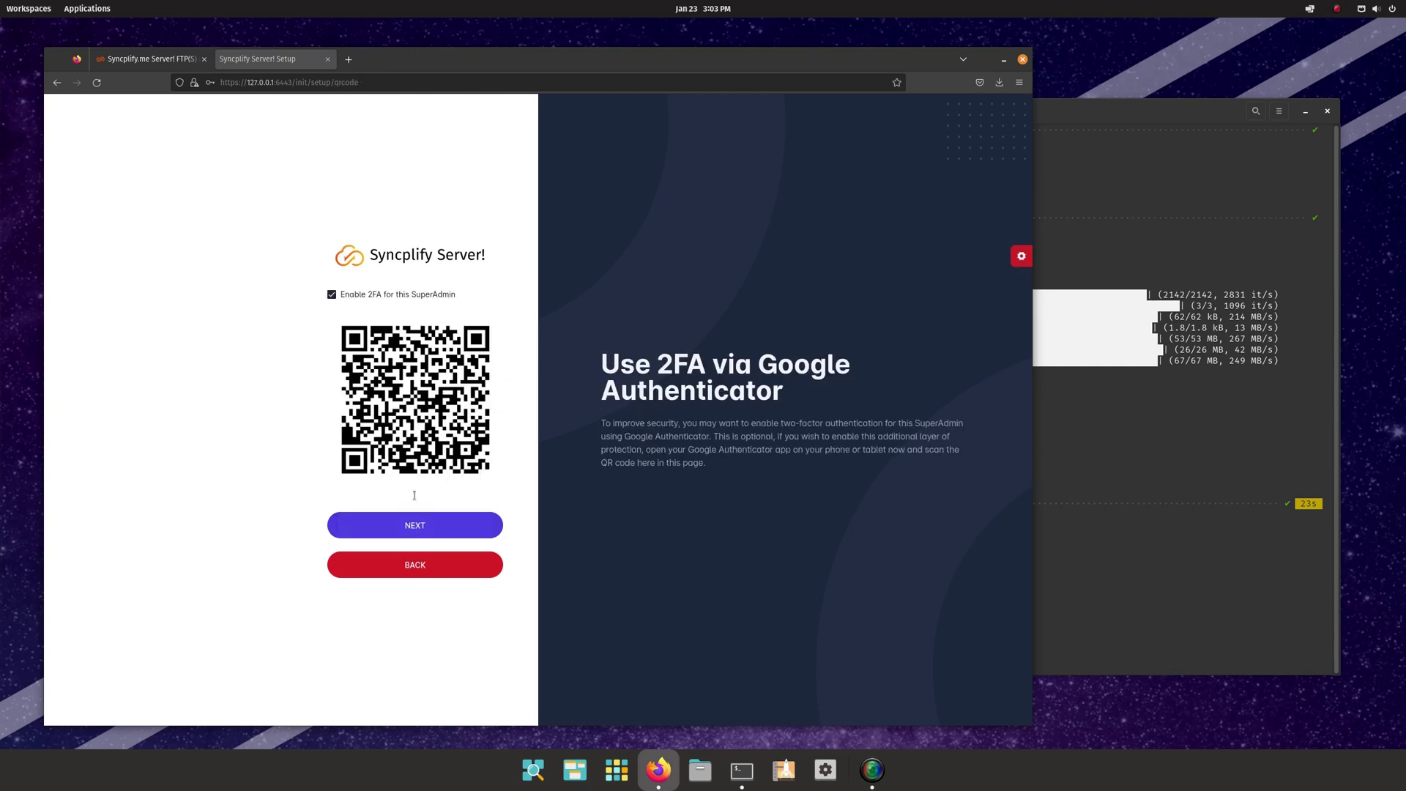
- Turn off two-factor authentication and finish the wizard to reach the SuperAdmin sign-in page
{"action": "left_click", "coordinate": [349, 295]}
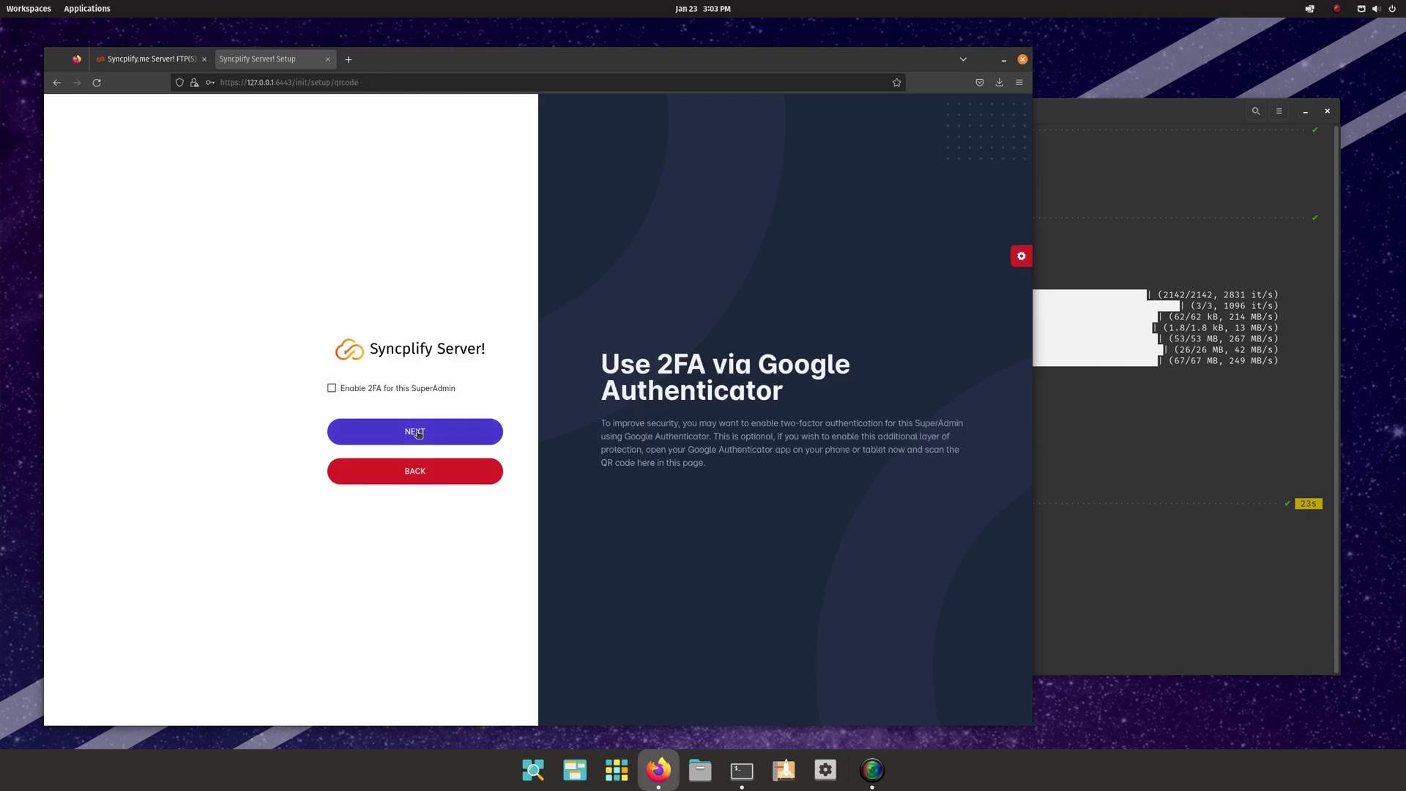
{"action": "left_click", "coordinate": [419, 434]}
{"action": "left_click", "coordinate": [392, 437]}
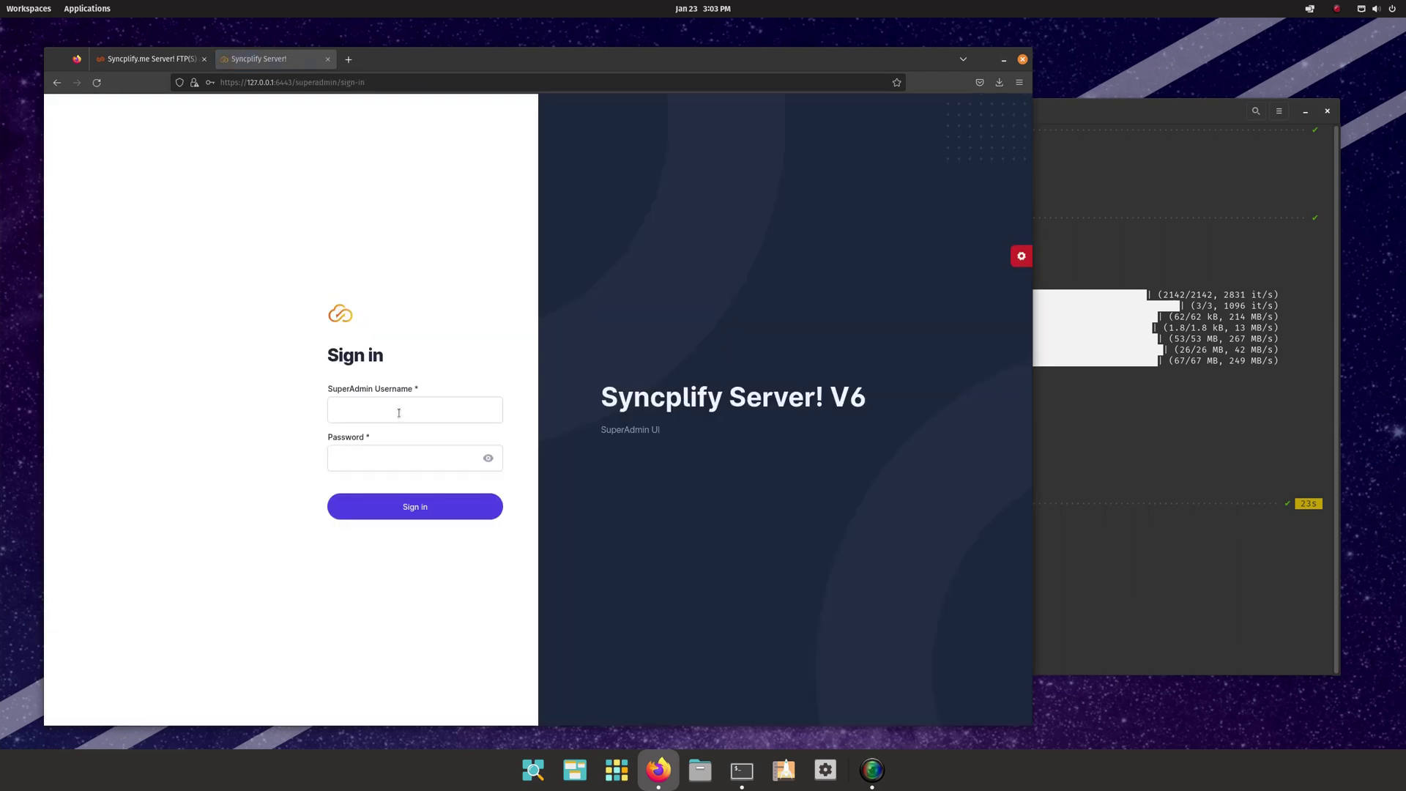
- Sign in with the SuperAdmin username and password
{"action": "left_click", "coordinate": [399, 412]}
{"action": "type", "text": "sa"}
{"action": "left_click", "coordinate": [345, 456]}
{"action": "type", "text": "p"}
{"action": "left_click", "coordinate": [418, 514]}
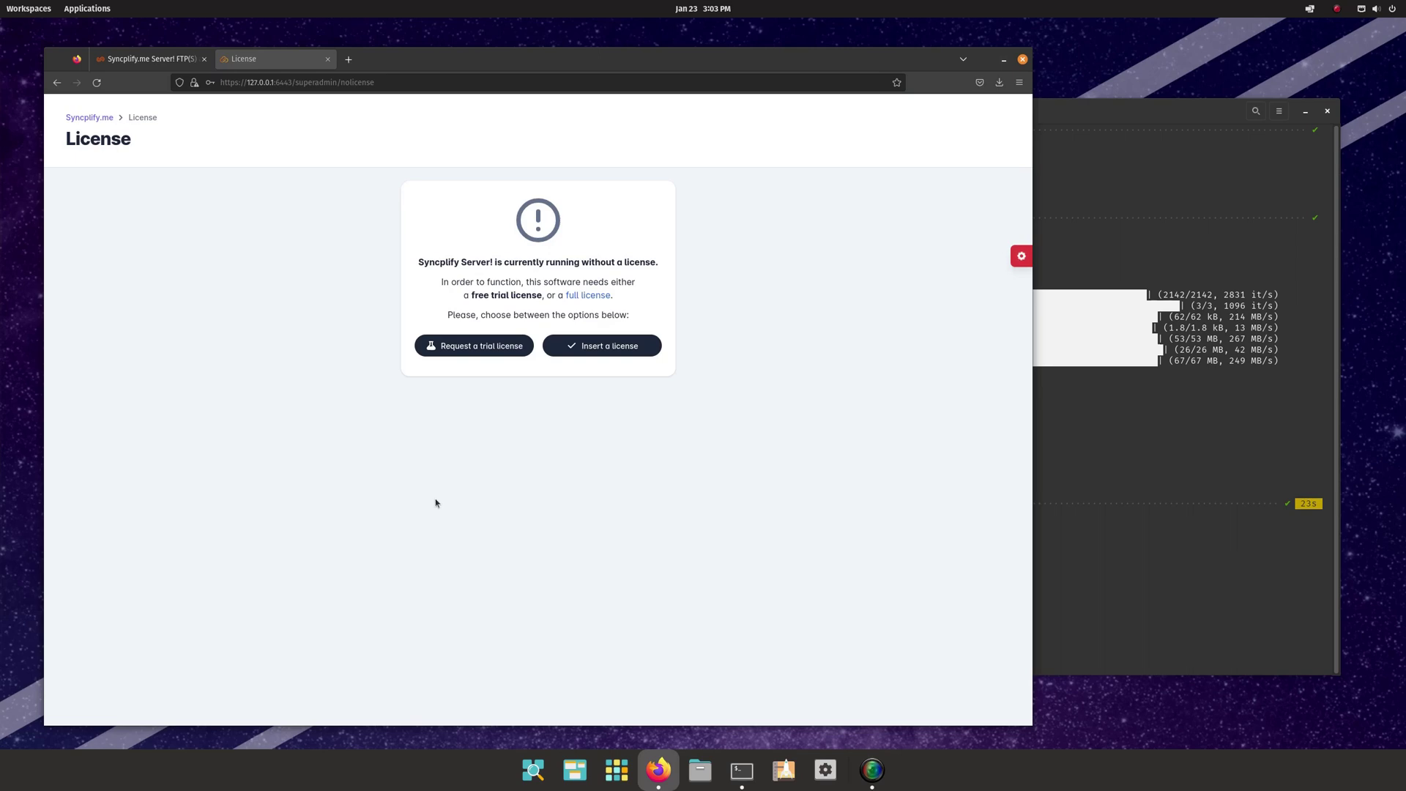
- Request a trial license using a contact e-mail address
{"action": "left_click", "coordinate": [473, 347]}
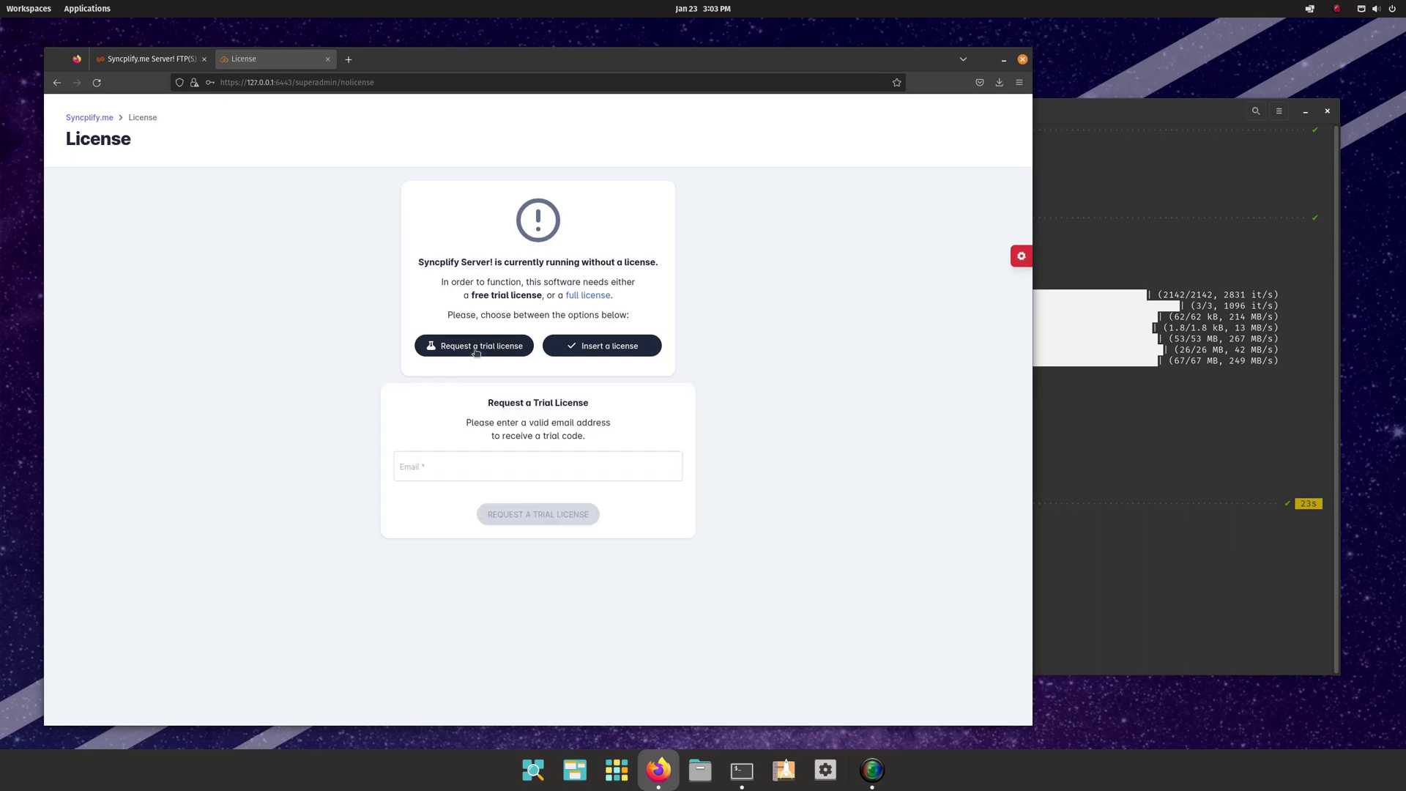
{"action": "left_click", "coordinate": [555, 469]}
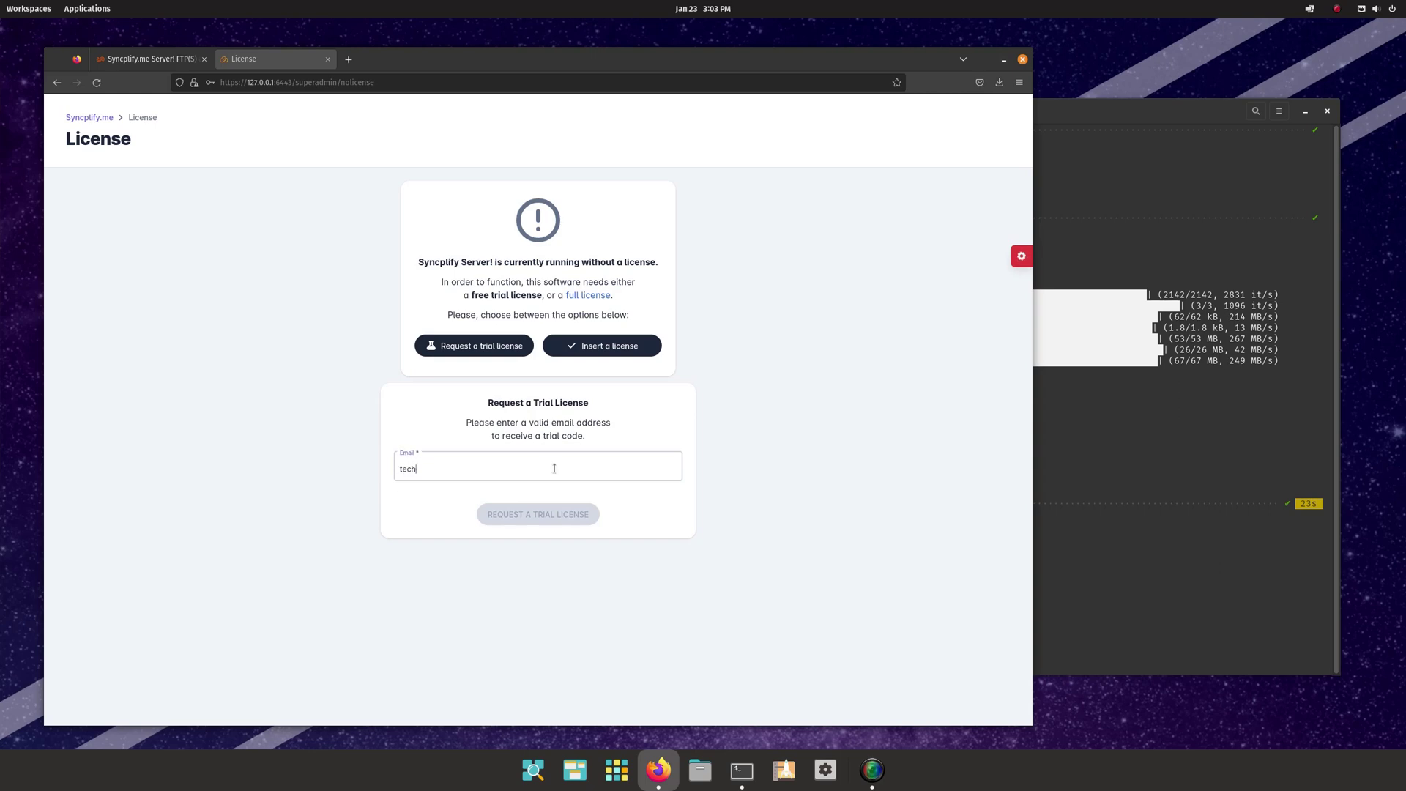
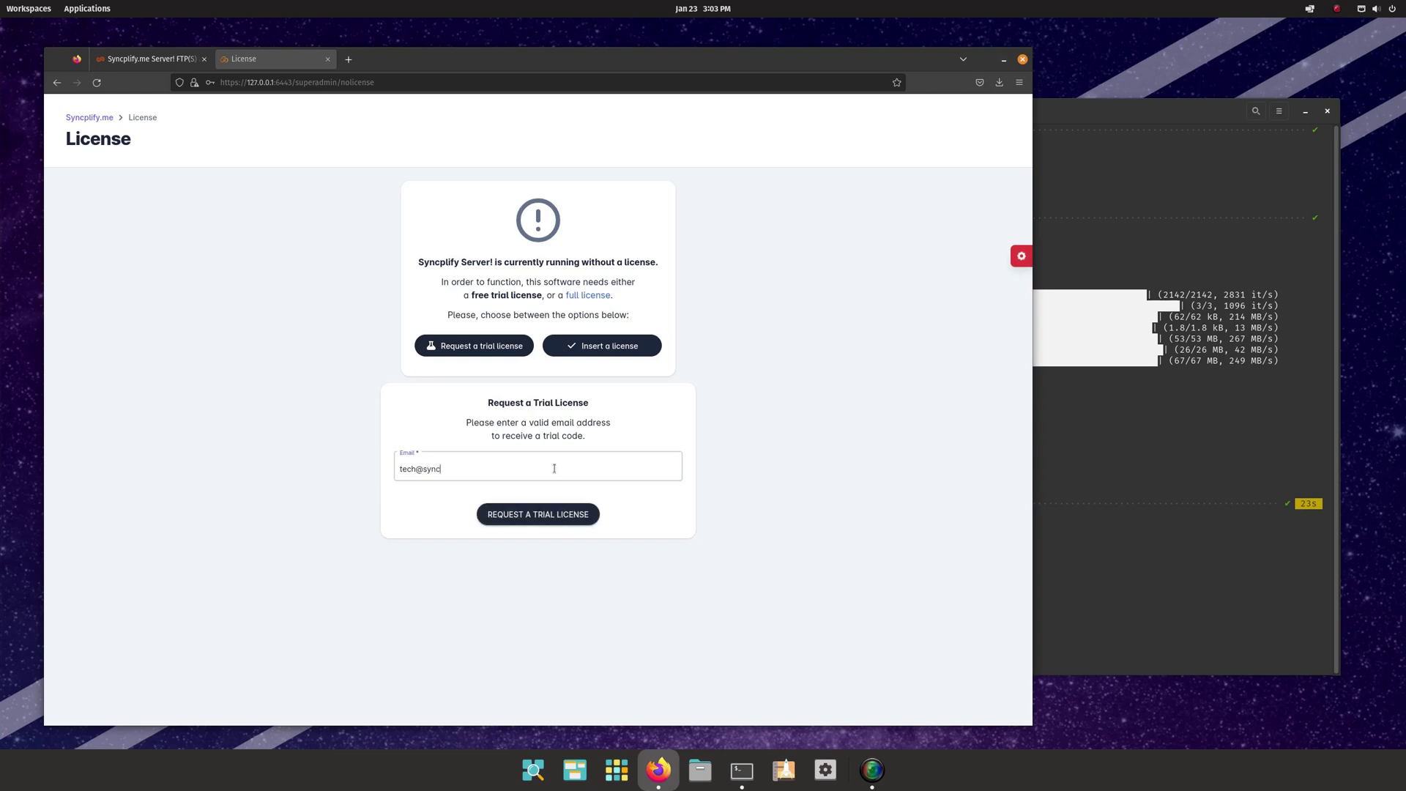
{"action": "left_click", "coordinate": [541, 514]}
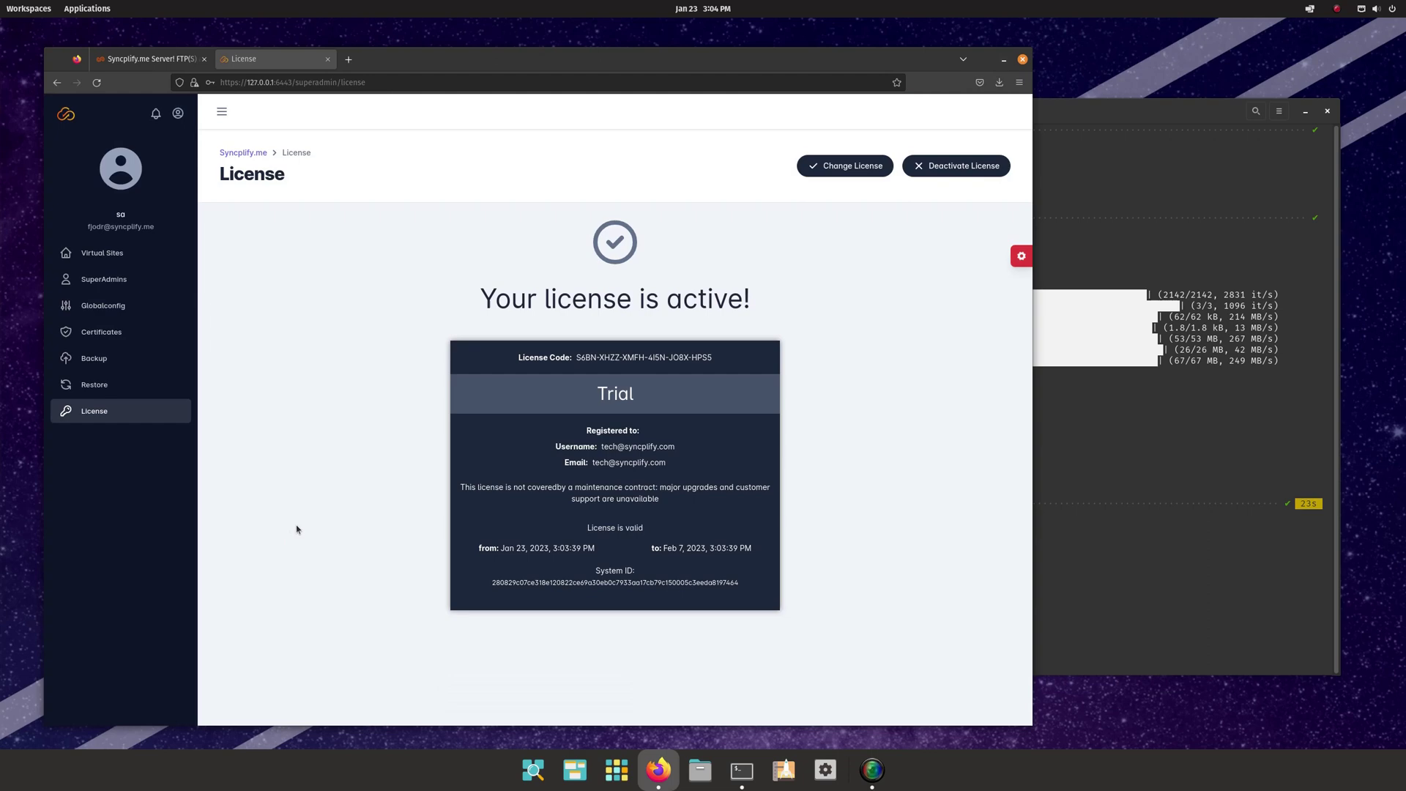
- Add a new virtual site named default with friendly name Default
{"action": "left_click", "coordinate": [99, 257]}
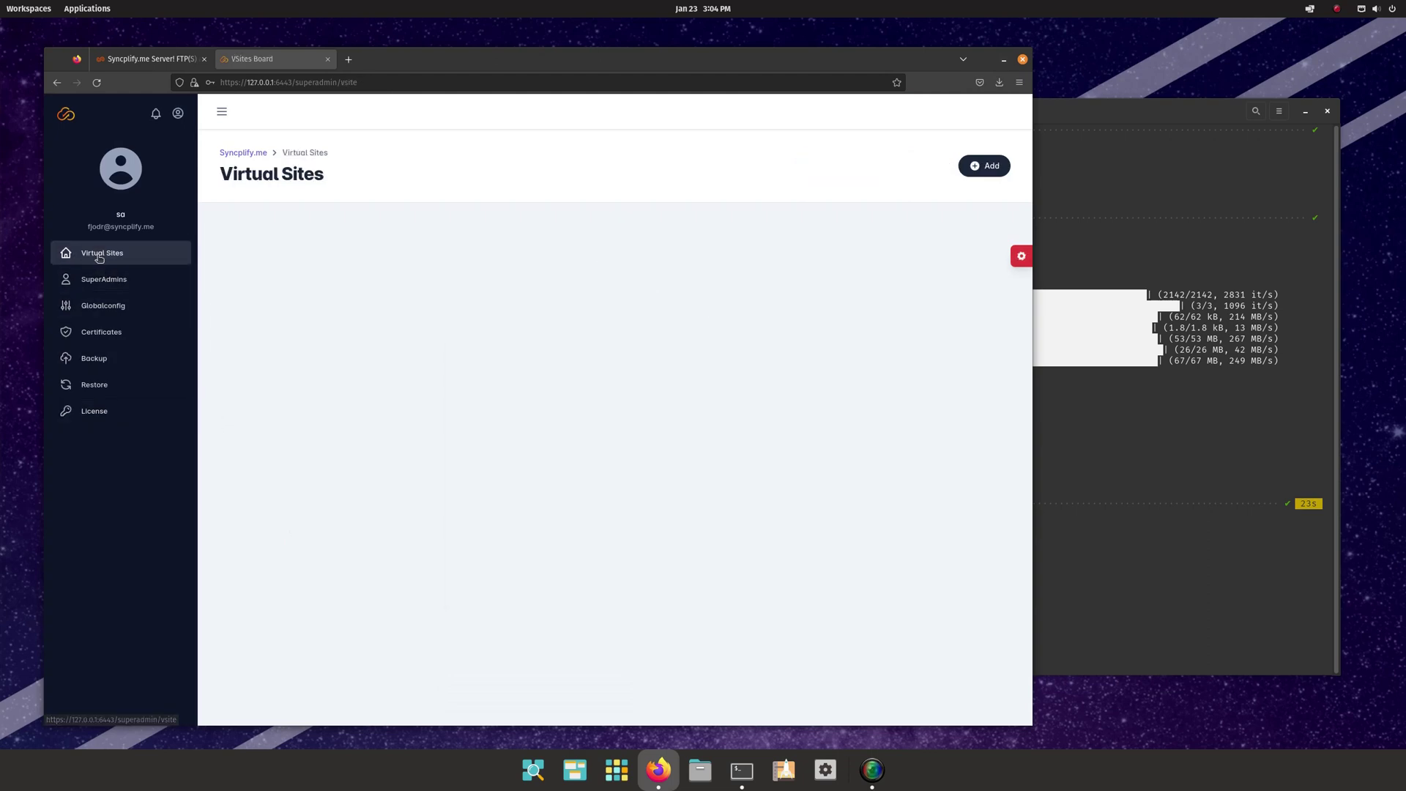
{"action": "left_click", "coordinate": [989, 167]}
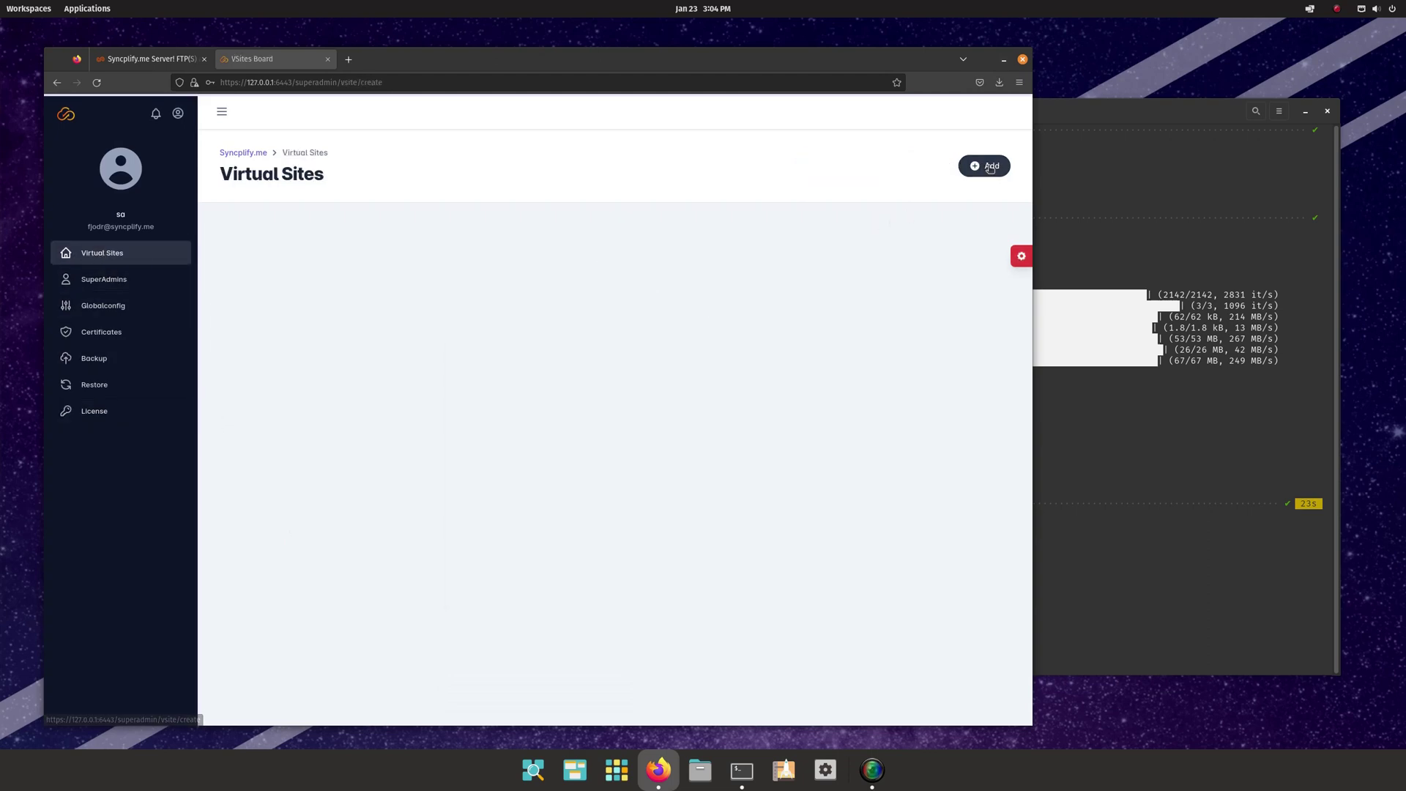
{"action": "left_click", "coordinate": [477, 334]}
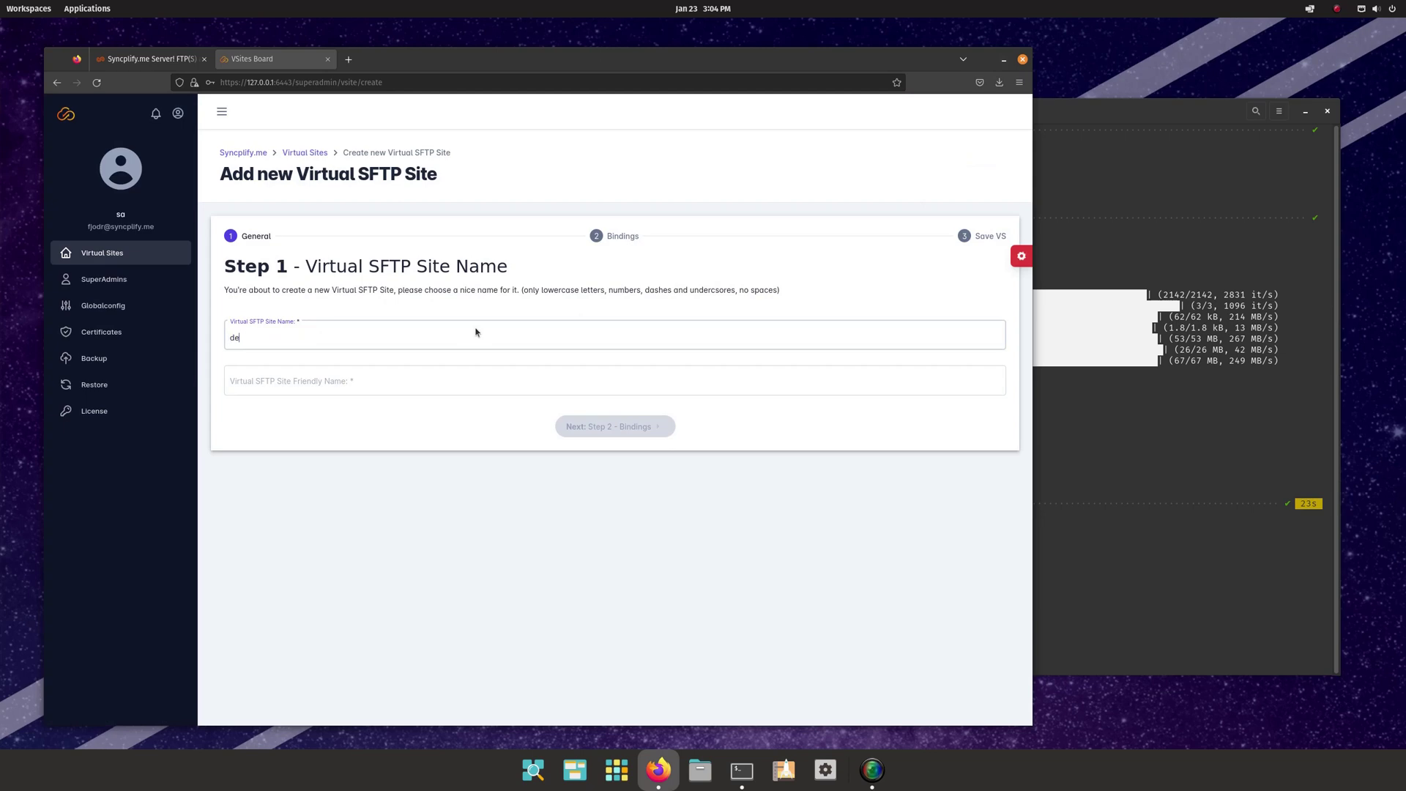
{"action": "key", "text": "Tab"}
{"action": "type", "text": "Def"}
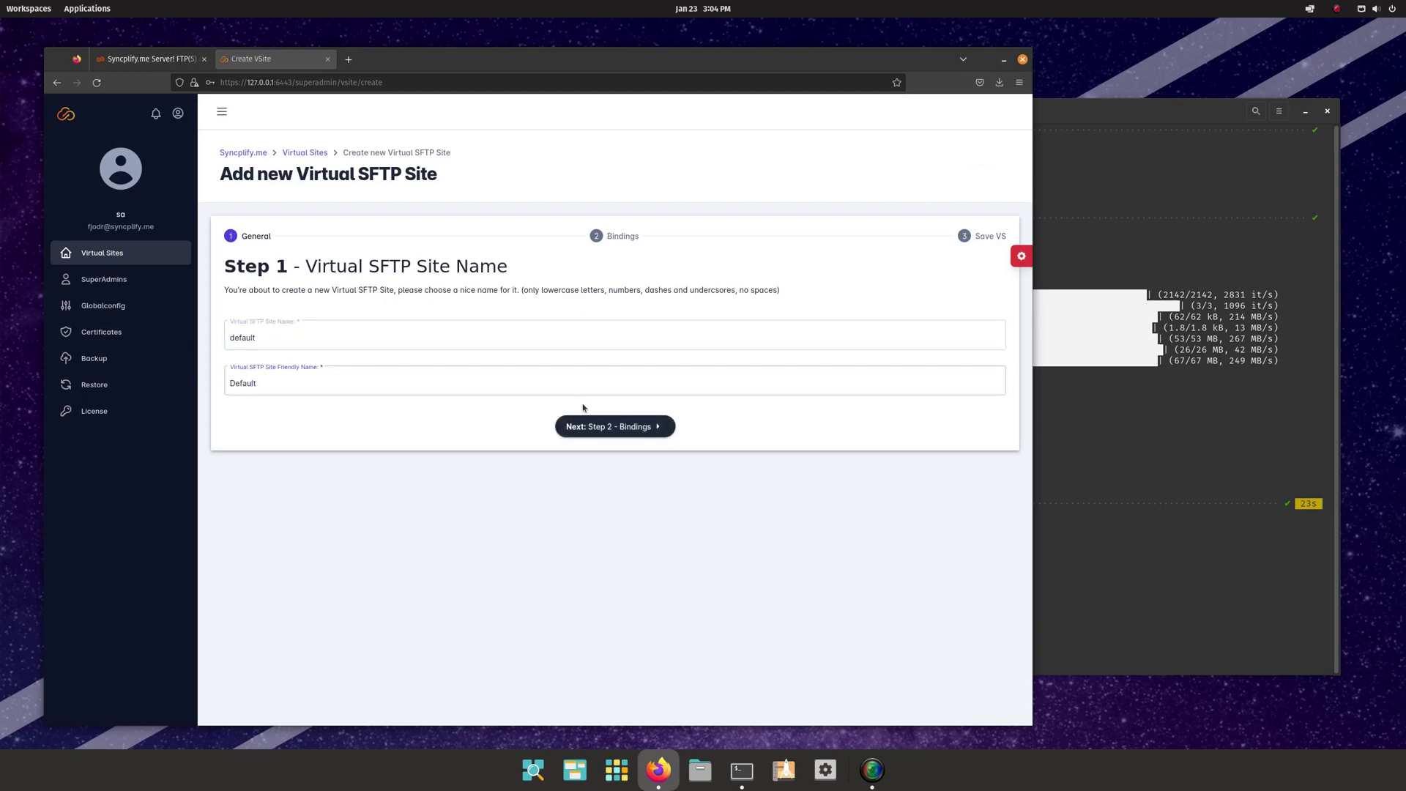
{"action": "left_click", "coordinate": [605, 426]}
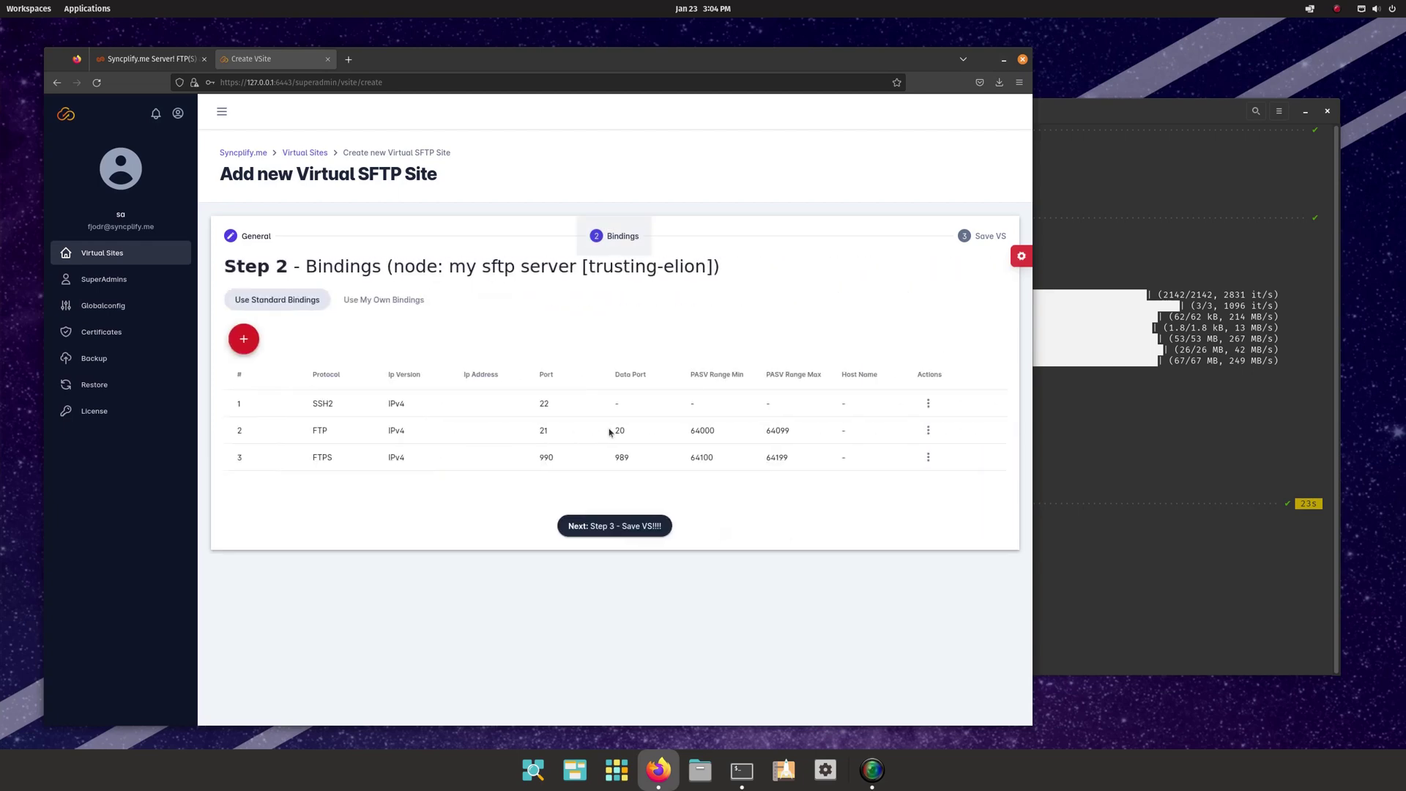
- Change the SSH2 binding's port to 2022
{"action": "left_click", "coordinate": [929, 404]}
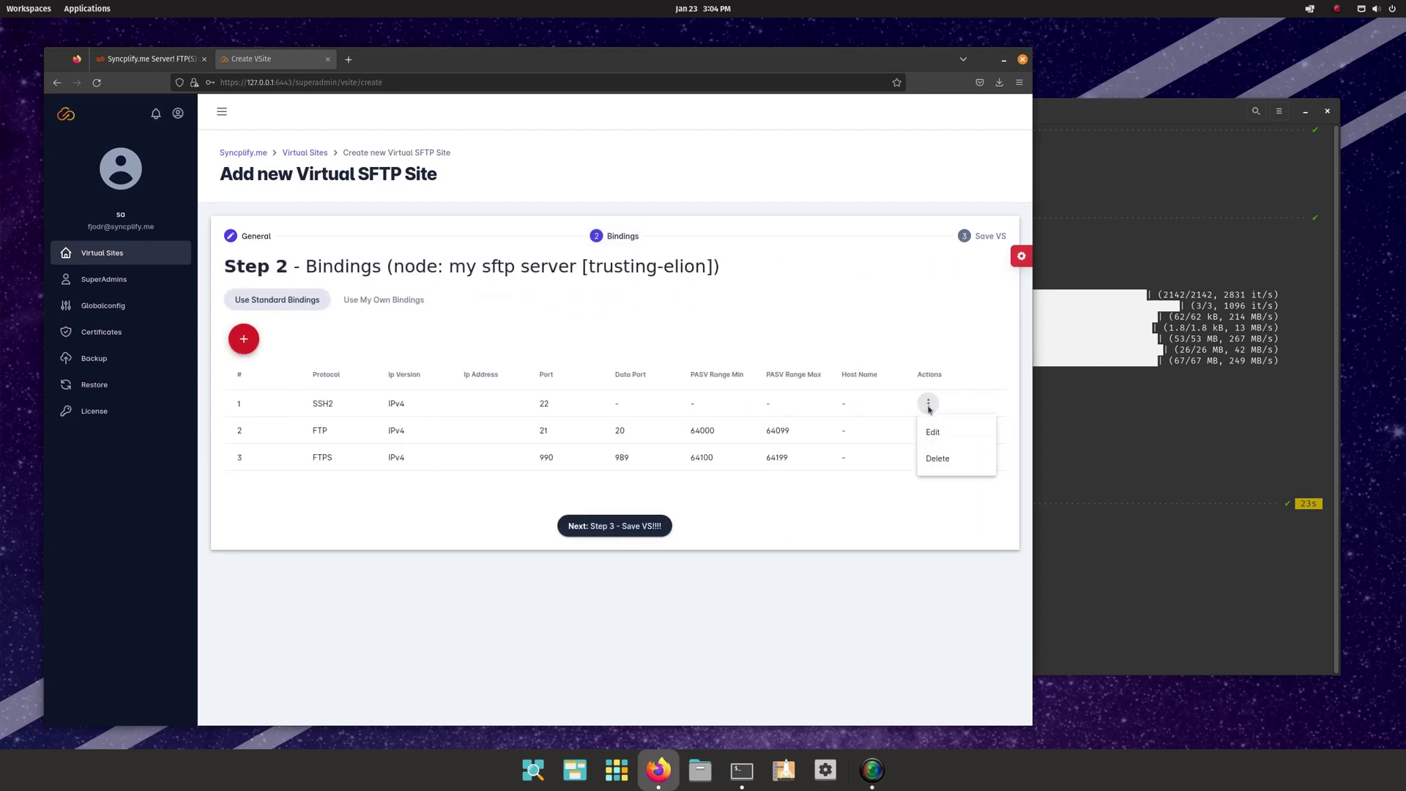
{"action": "left_click", "coordinate": [940, 433]}
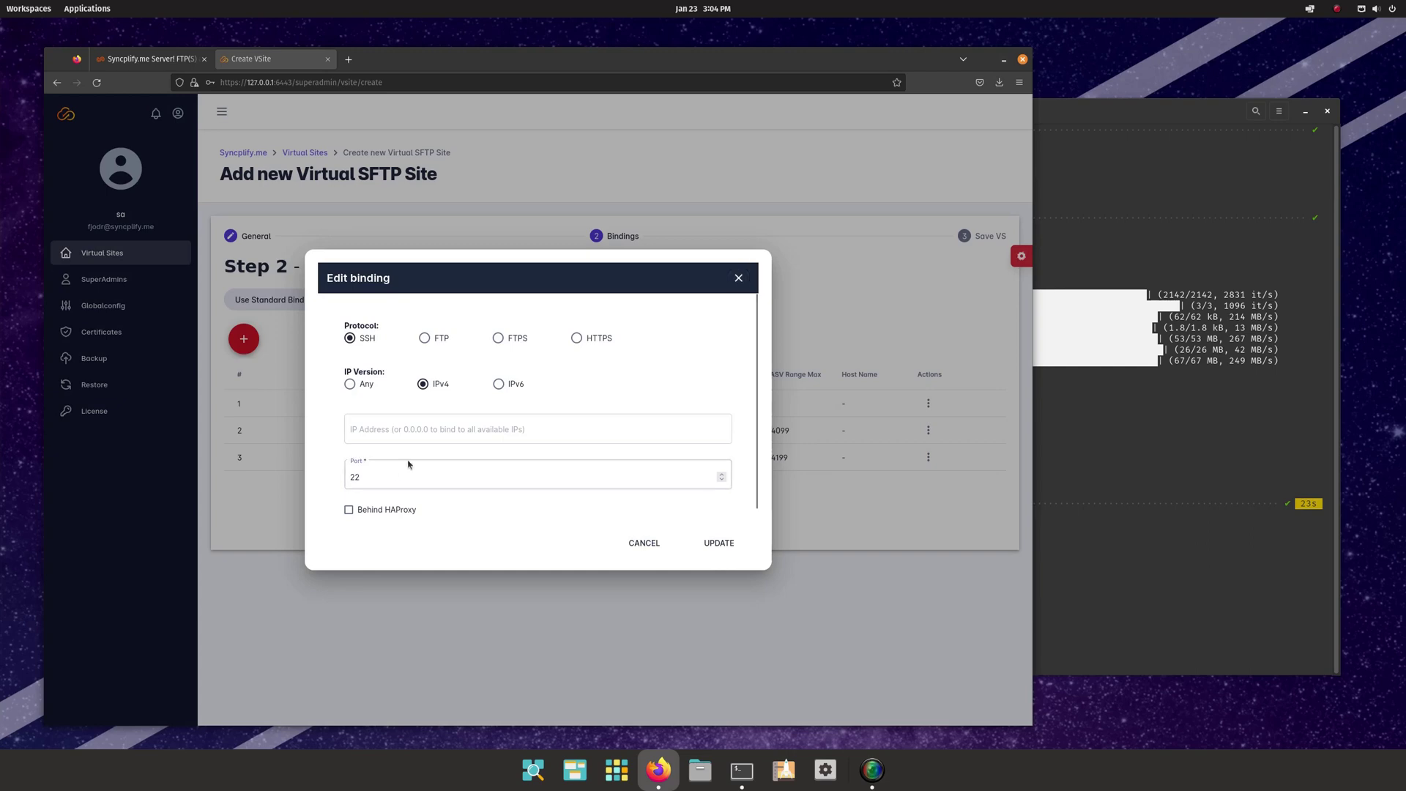
{"action": "key", "text": "Home"}
{"action": "type", "text": "0"}
{"action": "left_click", "coordinate": [721, 545]}
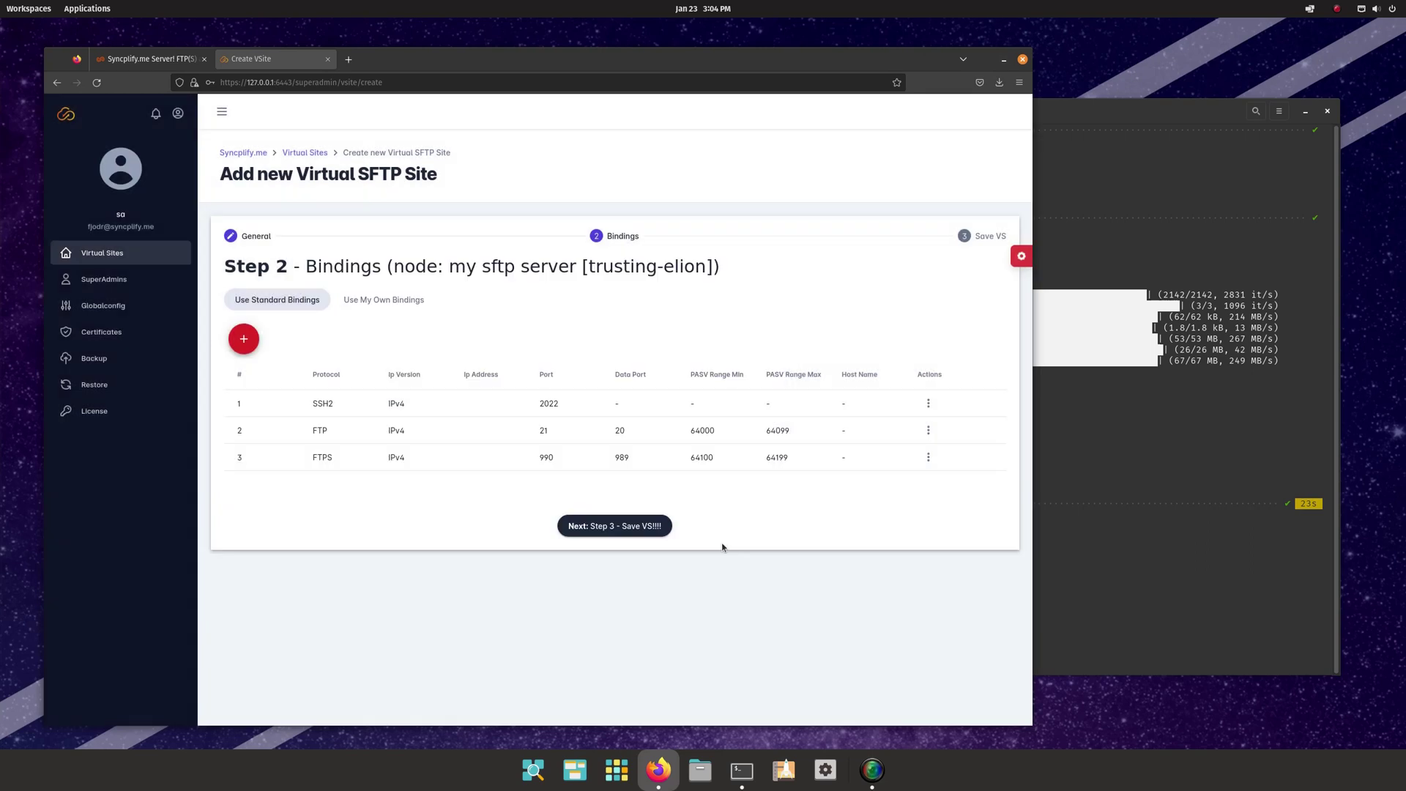
- Delete the FTP and FTPS bindings and proceed to create the site
{"action": "left_click", "coordinate": [927, 430]}
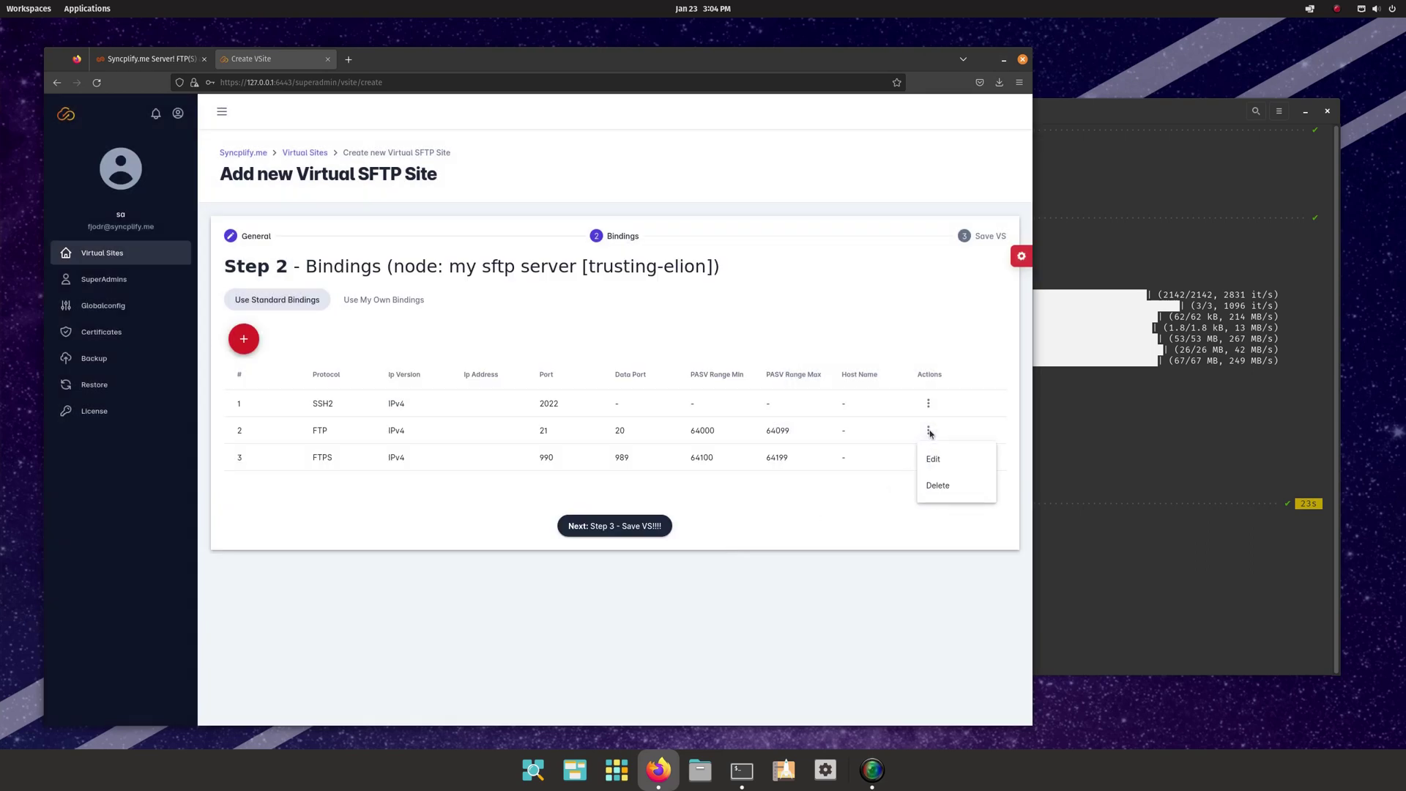
{"action": "left_click", "coordinate": [944, 485]}
{"action": "left_click", "coordinate": [928, 430]}
{"action": "left_click", "coordinate": [942, 488]}
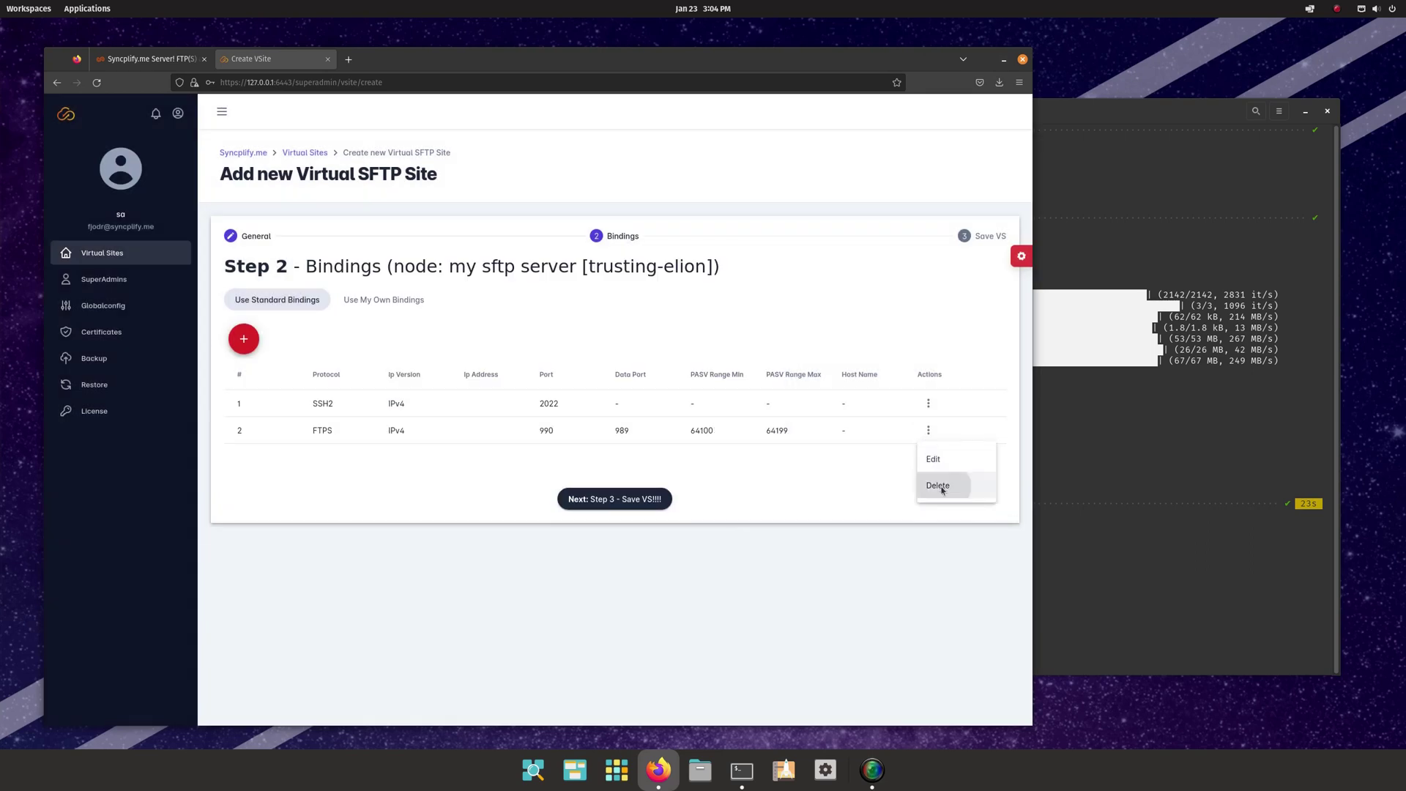
{"action": "left_click", "coordinate": [627, 475]}
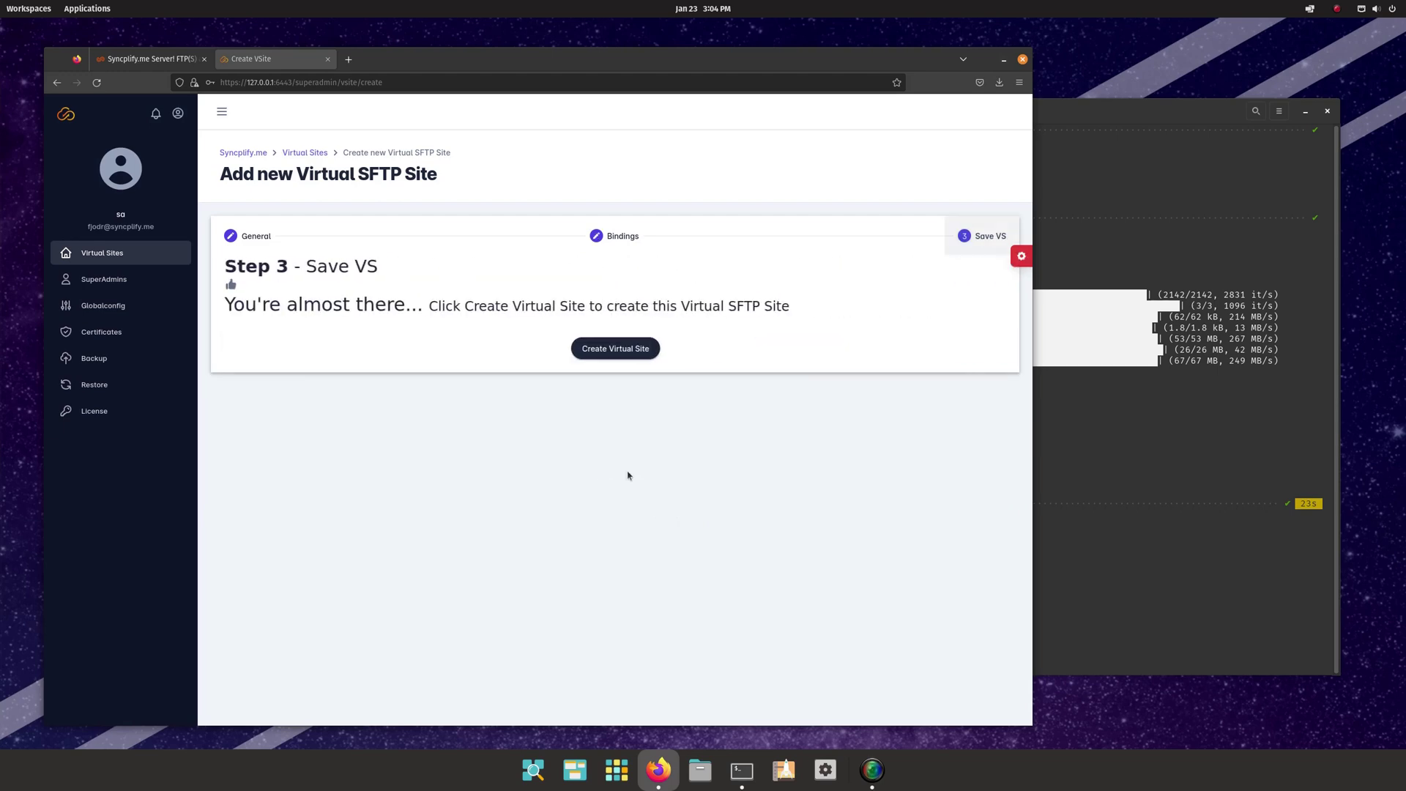
{"action": "left_click", "coordinate": [608, 354]}
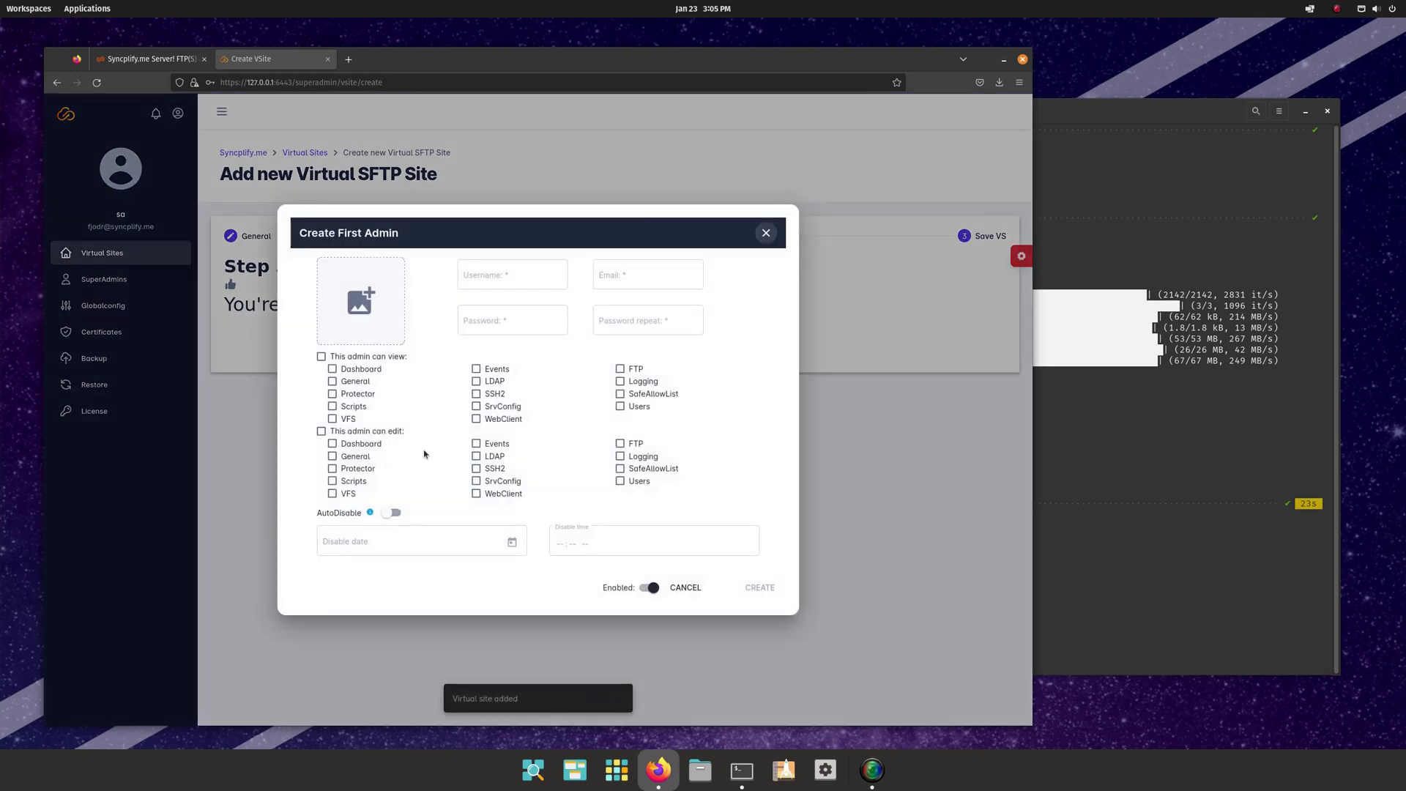
- Create first admin 'admin' with an e-mail, password, and all view and edit permissions
{"action": "left_click", "coordinate": [527, 274]}
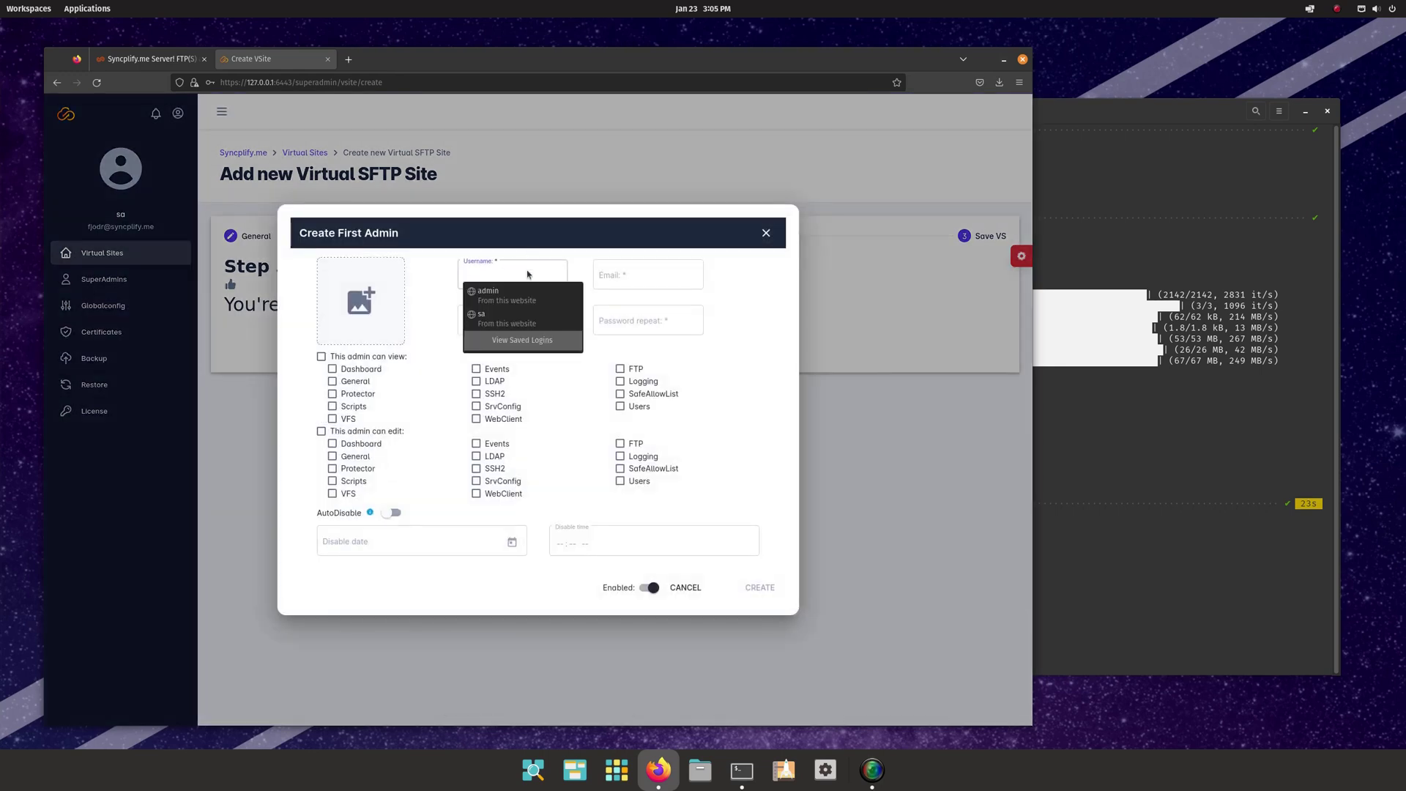
{"action": "type", "text": "admin"}
{"action": "key", "text": "Tab"}
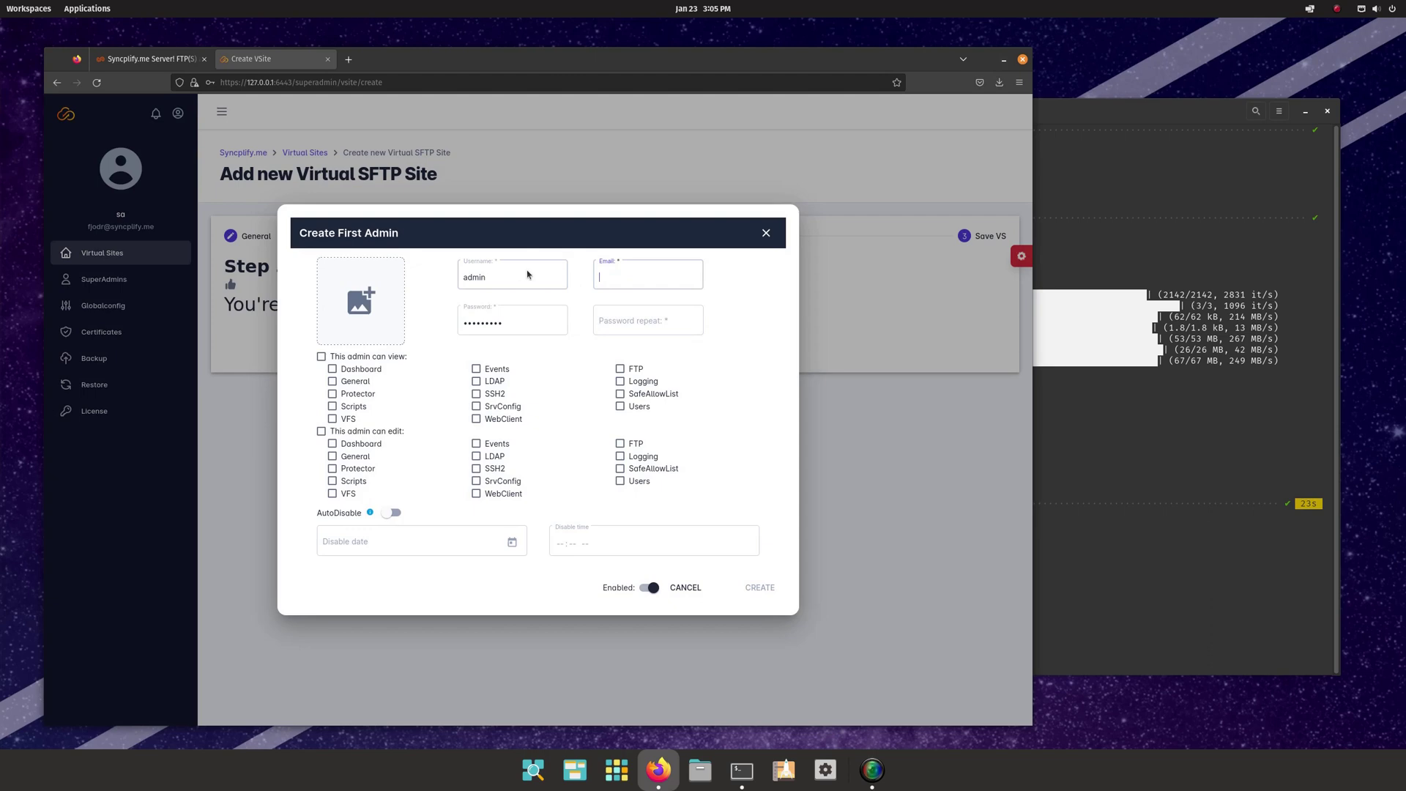
{"action": "type", "text": "f"}
{"action": "key", "text": "Down"}
{"action": "key", "text": "Tab"}
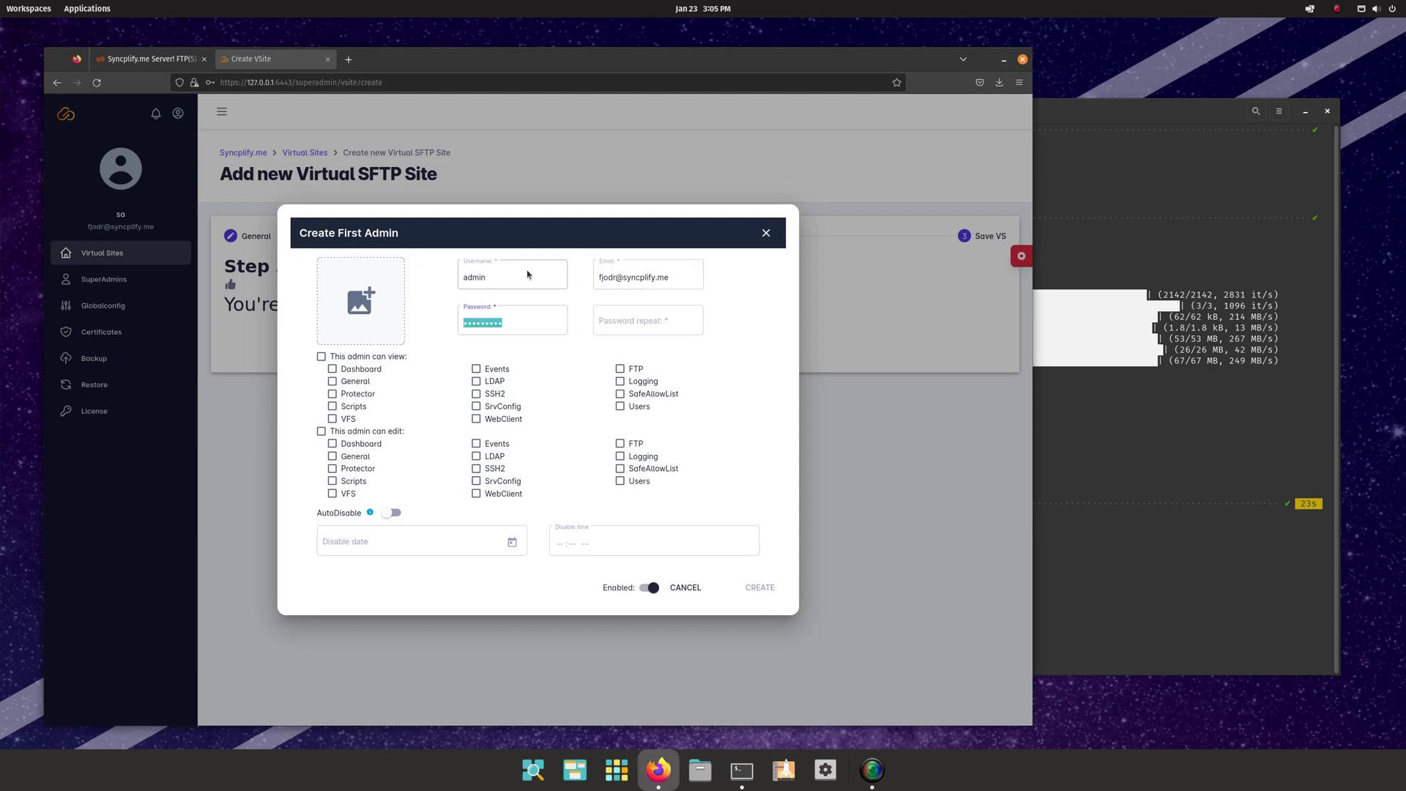
{"action": "type", "text": "•••••••••"}
{"action": "key", "text": "Tab"}
{"action": "type", "text": "••"}
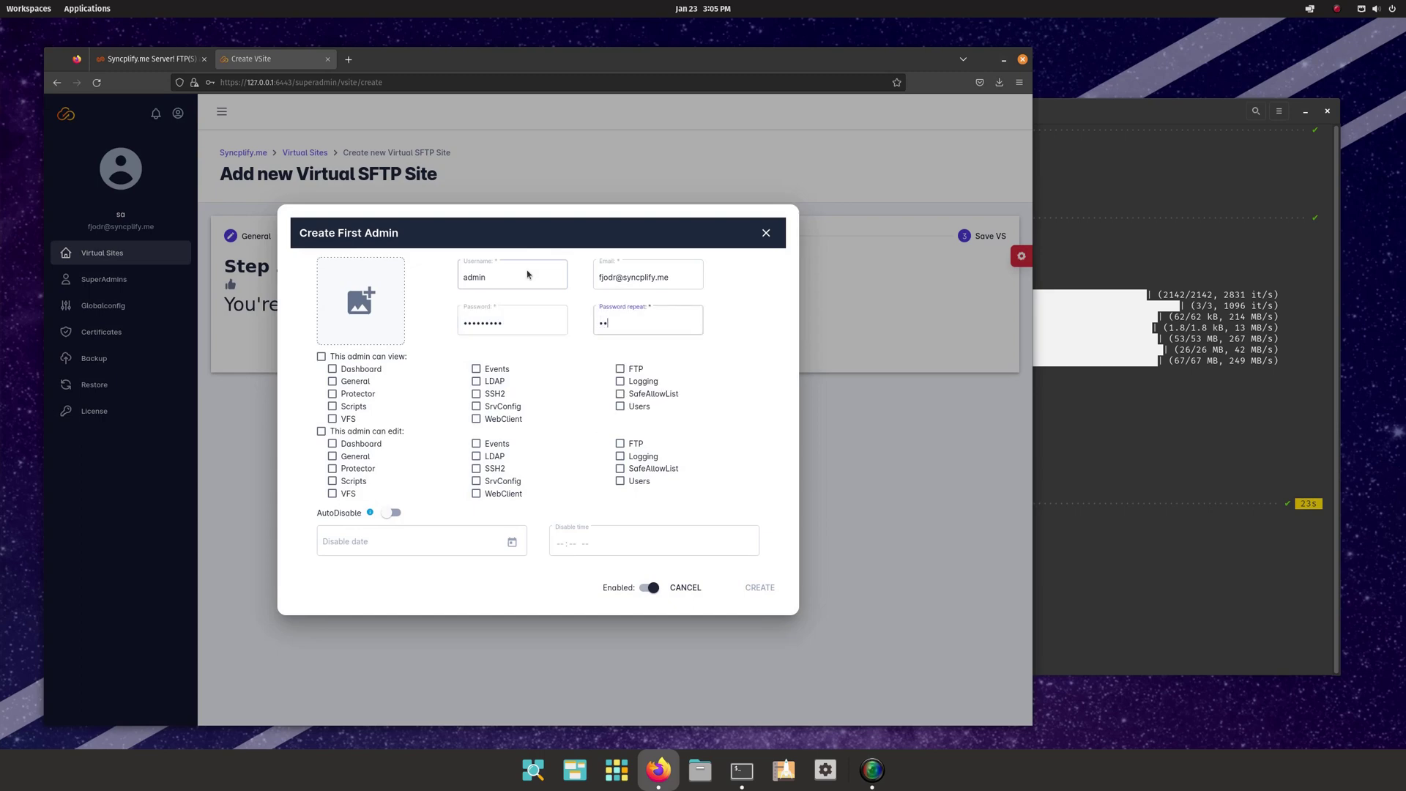
{"action": "type", "text": "•••••••"}
{"action": "left_click", "coordinate": [367, 358]}
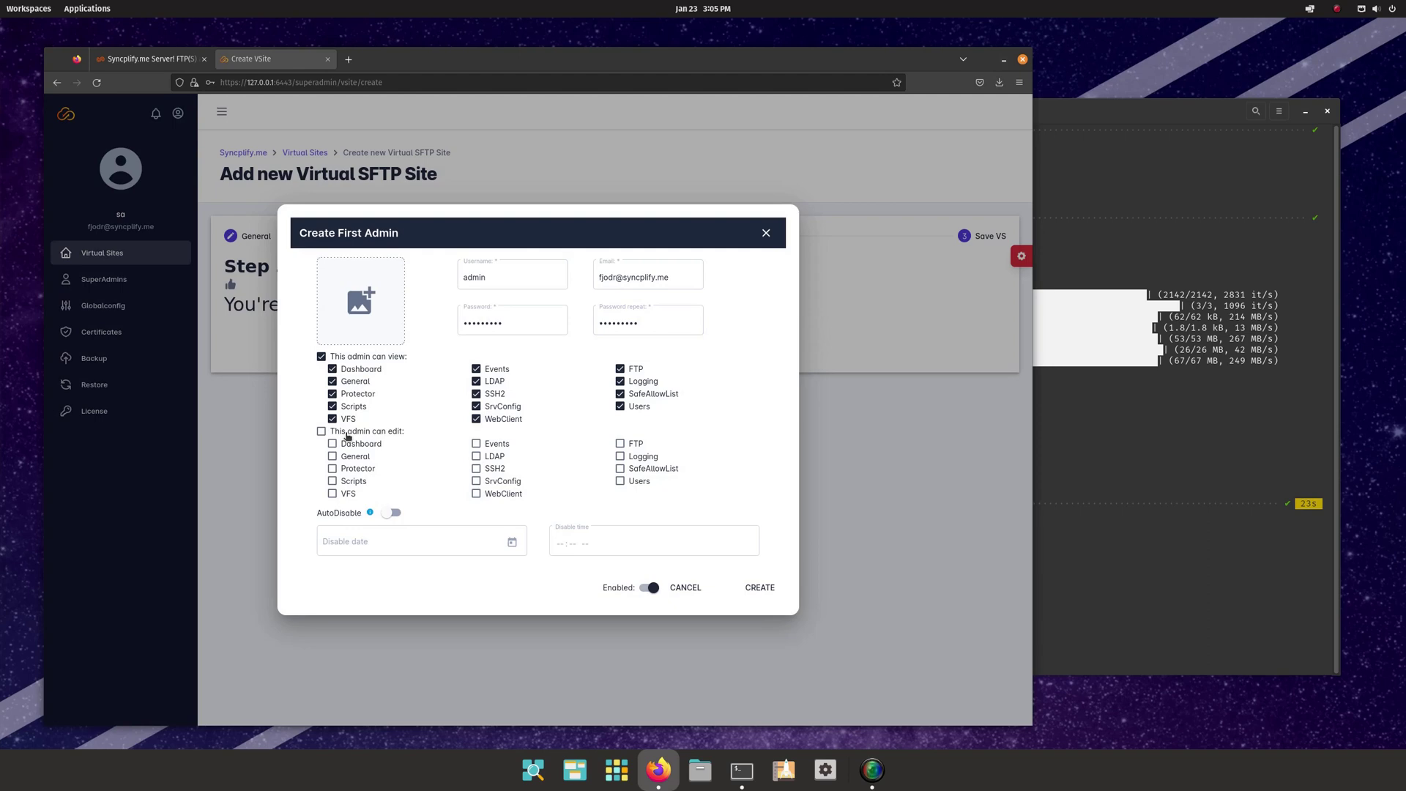
{"action": "left_click", "coordinate": [349, 433]}
{"action": "left_click", "coordinate": [751, 587]}
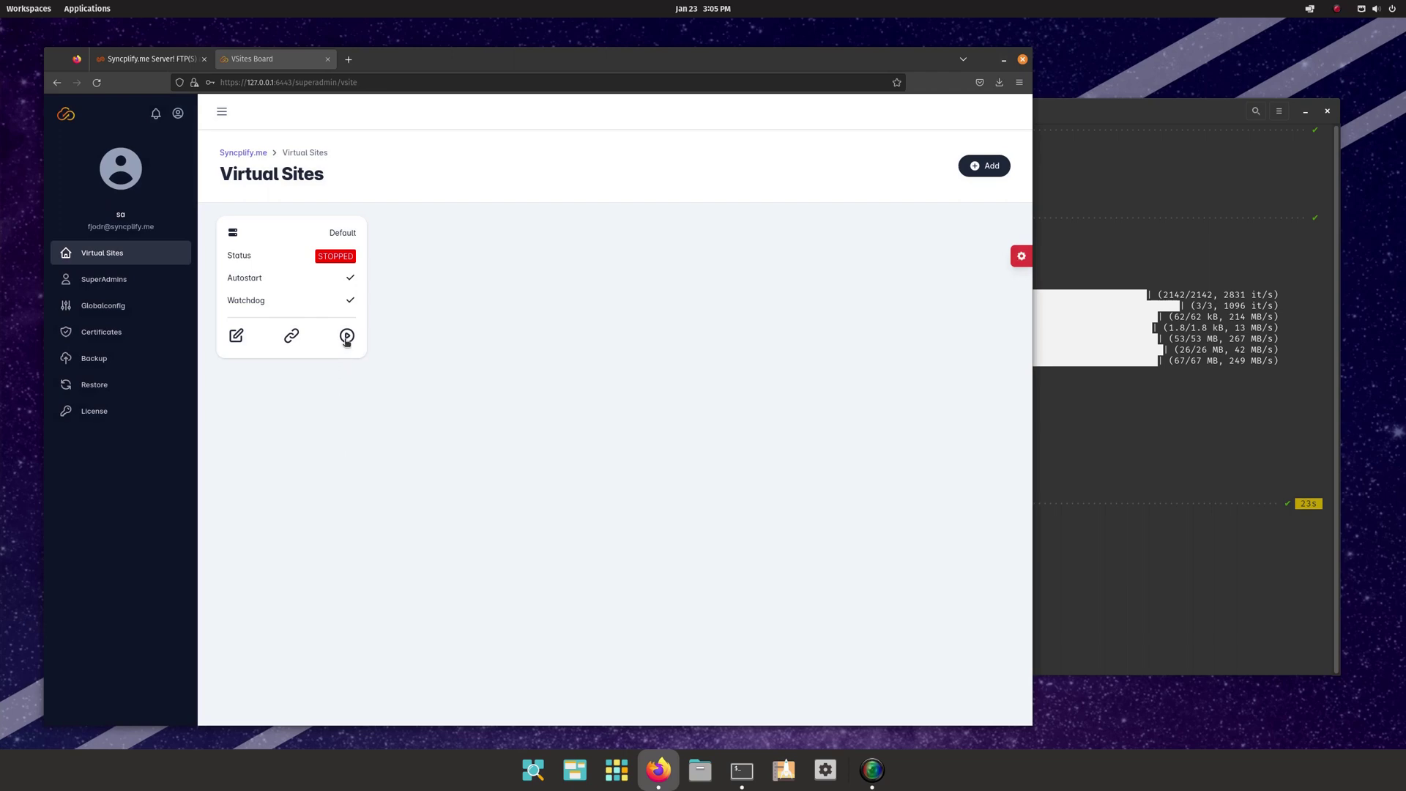
- Start the Default site, open its Admin UI, and sign in
{"action": "left_click", "coordinate": [347, 337]}
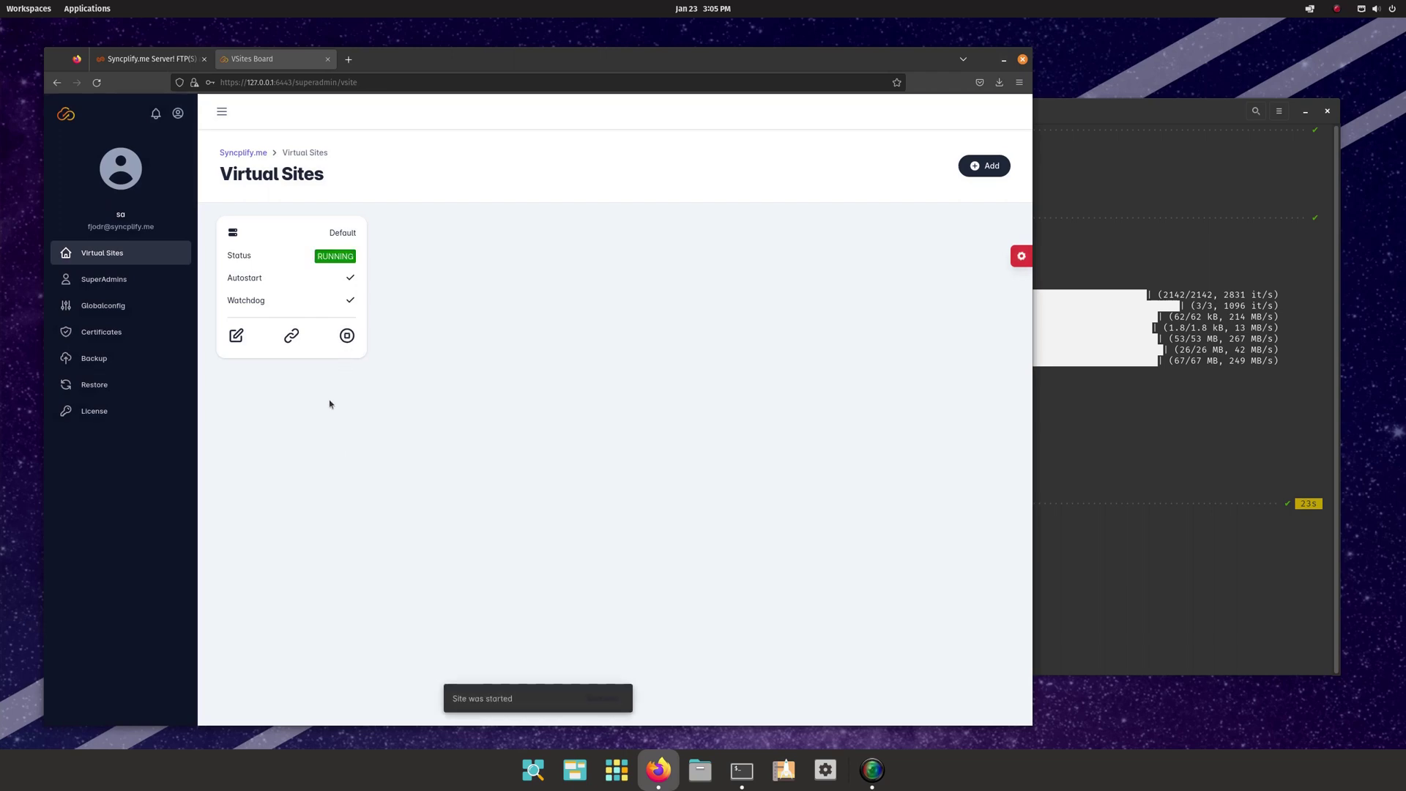
{"action": "left_click", "coordinate": [291, 336]}
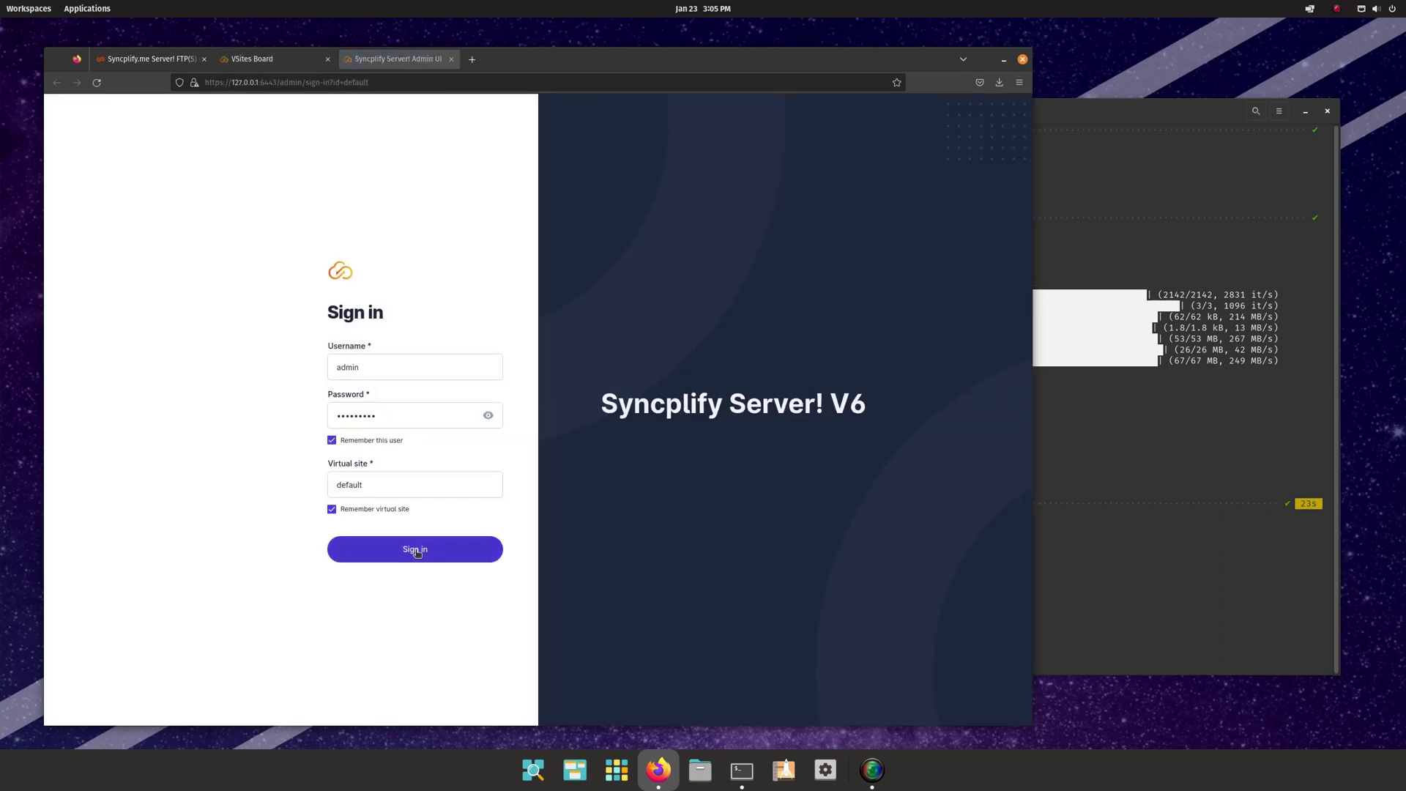
{"action": "left_click", "coordinate": [415, 550]}
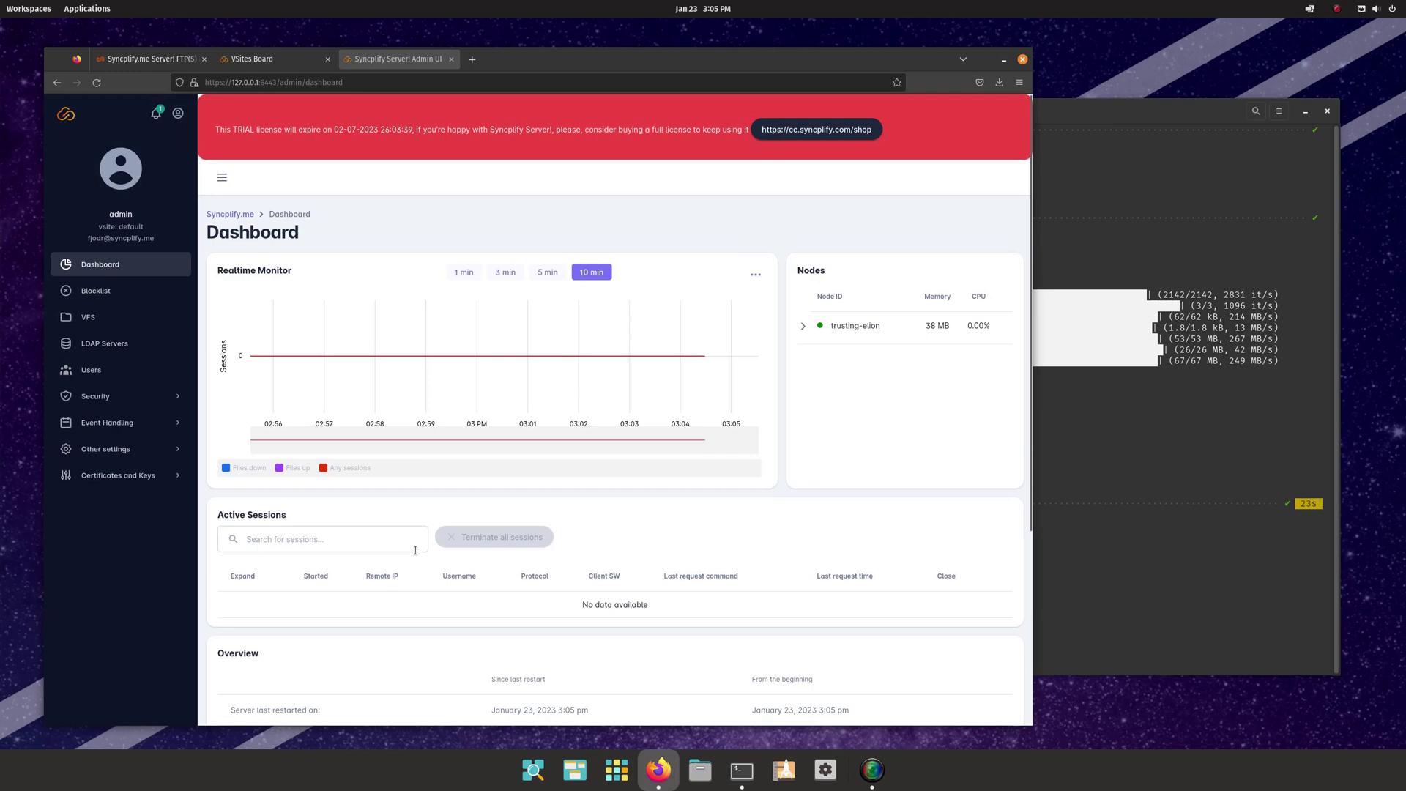